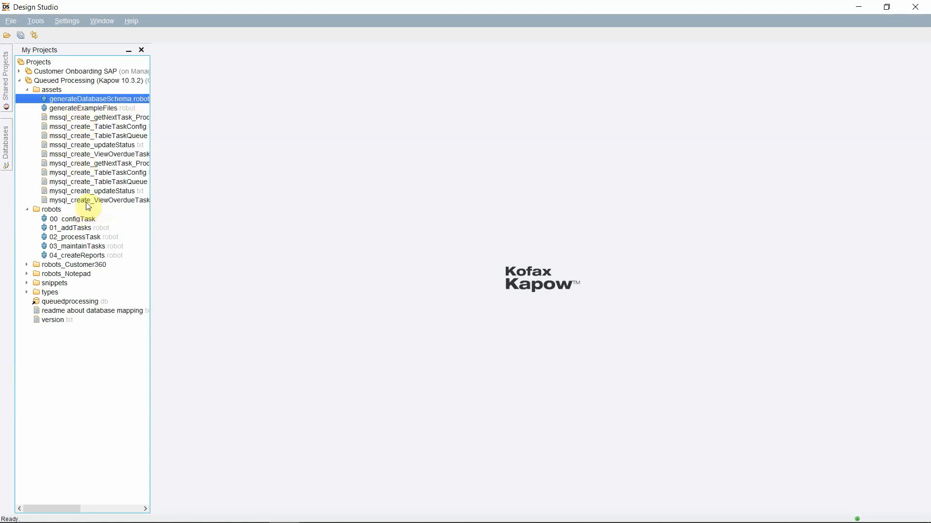
# Step: Open the generateExampleFiles robot from the assets folder, read its help page, and run it in debug mode
pyautogui.doubleClick(66, 109)
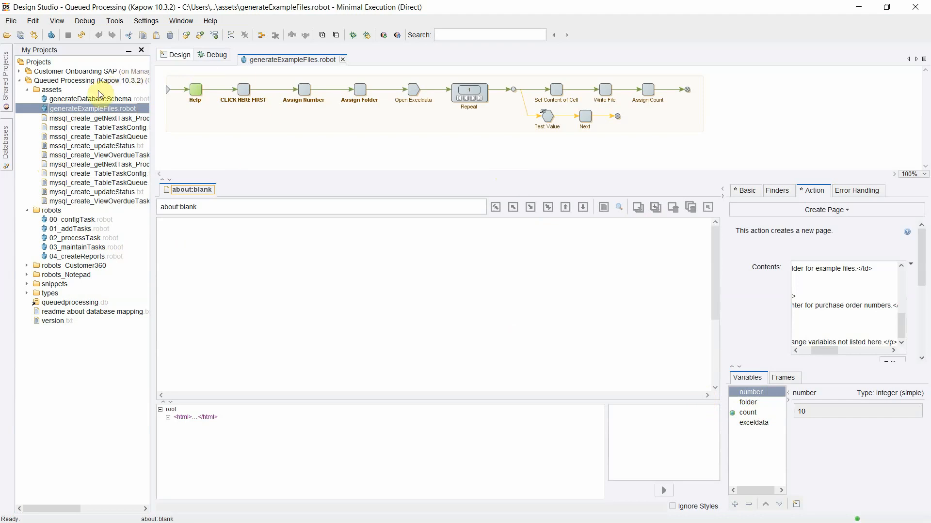
pyautogui.click(243, 91)
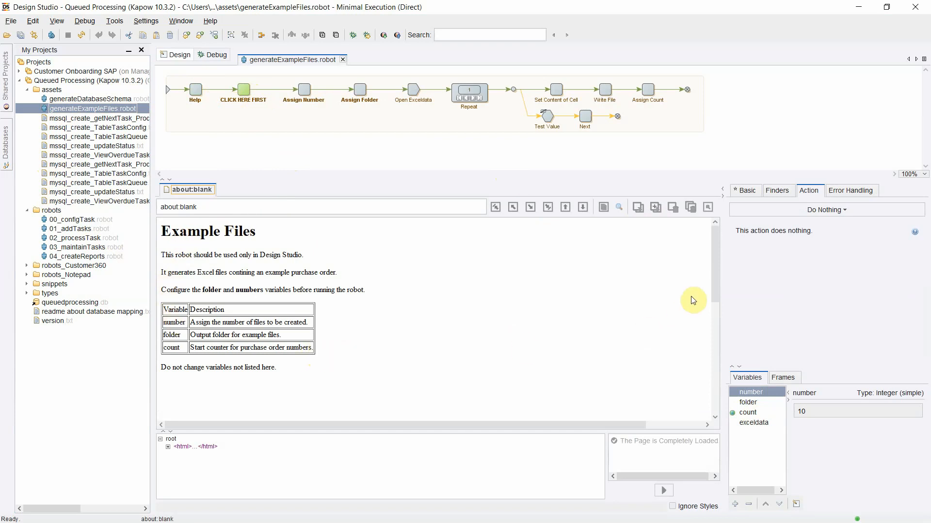
pyautogui.moveTo(715, 278)
pyautogui.mouseDown()
pyautogui.moveTo(714, 310)
pyautogui.moveTo(715, 277)
pyautogui.mouseUp()
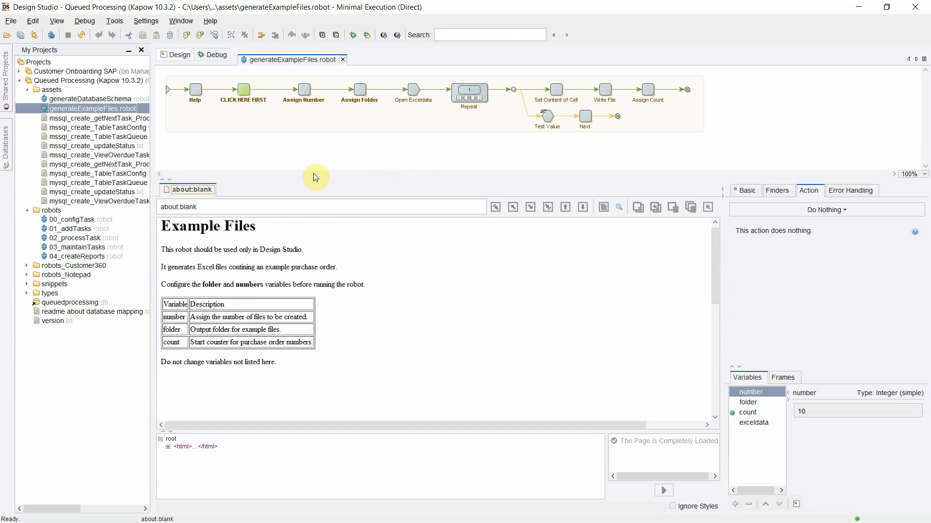
pyautogui.click(213, 55)
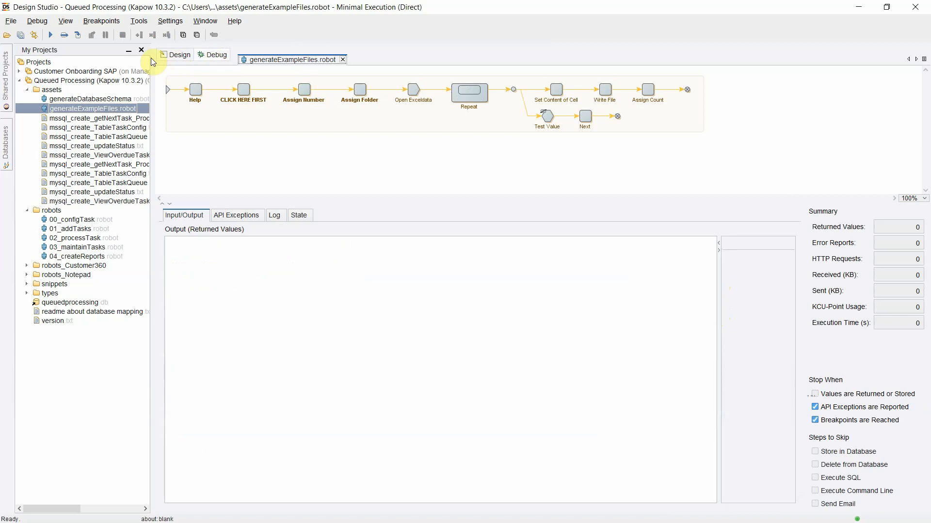
pyautogui.click(48, 35)
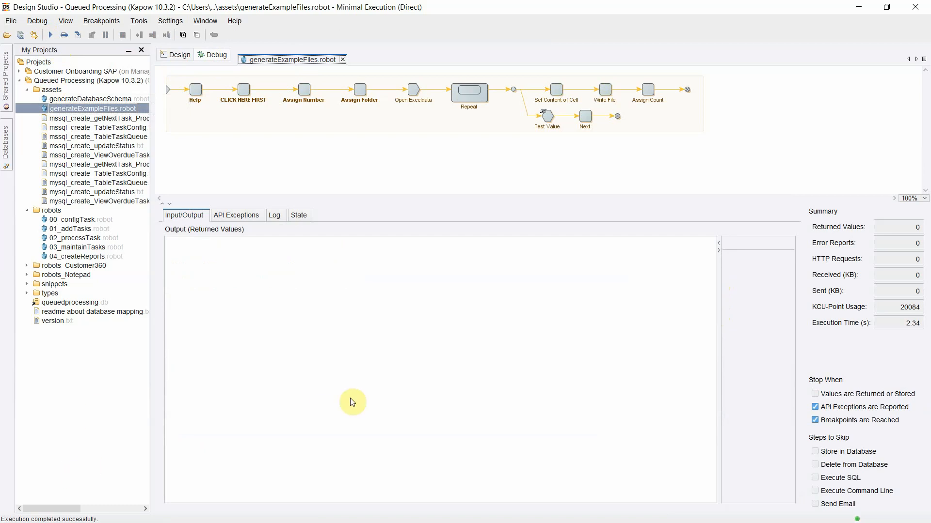
# Step: Check the generated Excel files in the Example Data folder, then close the generateExampleFiles robot and collapse the assets folder
pyautogui.click(274, 522)
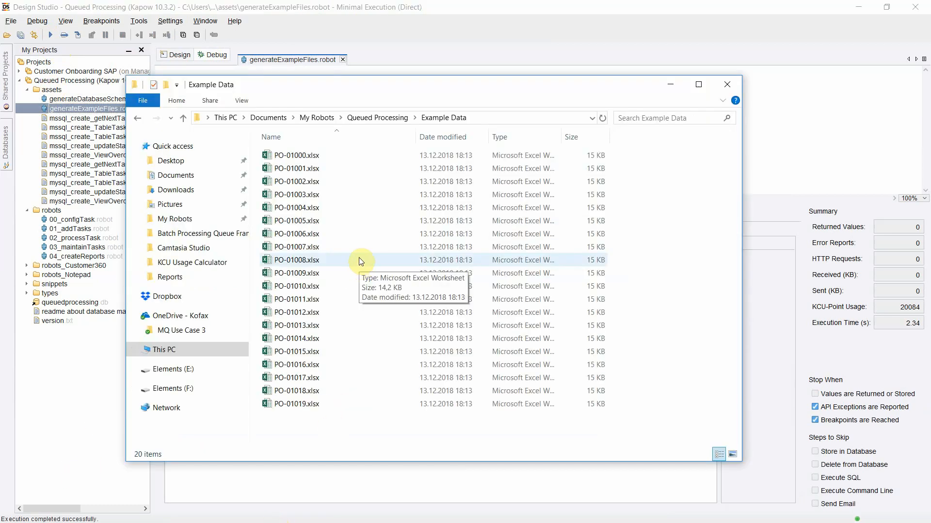
pyautogui.click(334, 21)
pyautogui.click(342, 60)
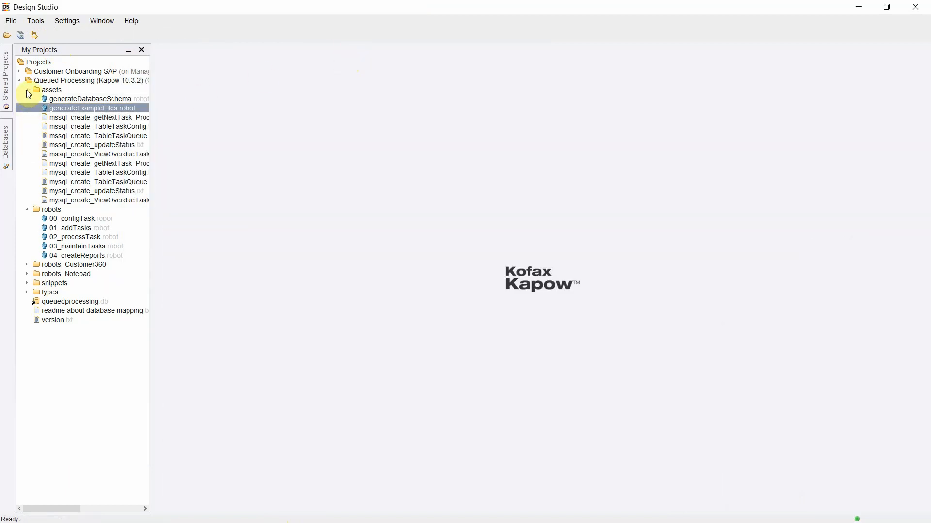
pyautogui.click(27, 90)
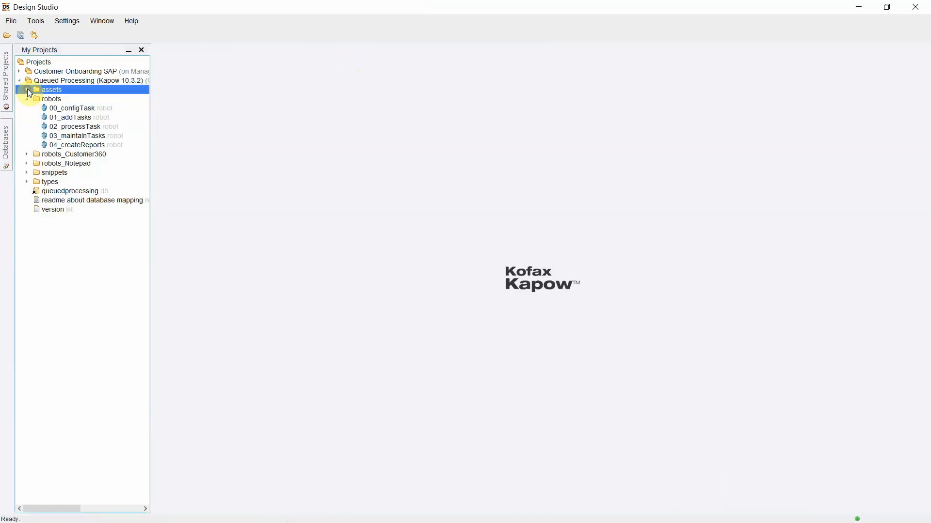
# Step: Open the 00_configTask robot, run it in debug mode to return the task configurations, and close it
pyautogui.click(69, 108)
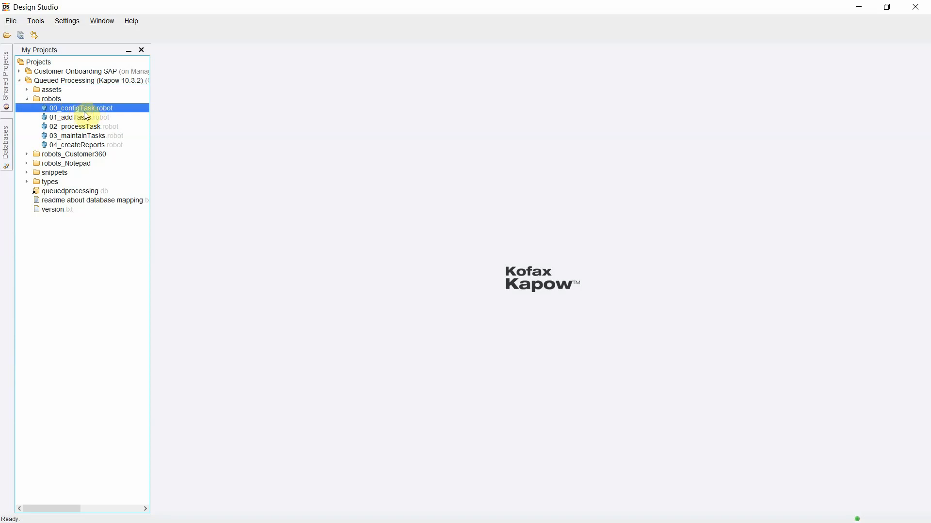
pyautogui.doubleClick(92, 109)
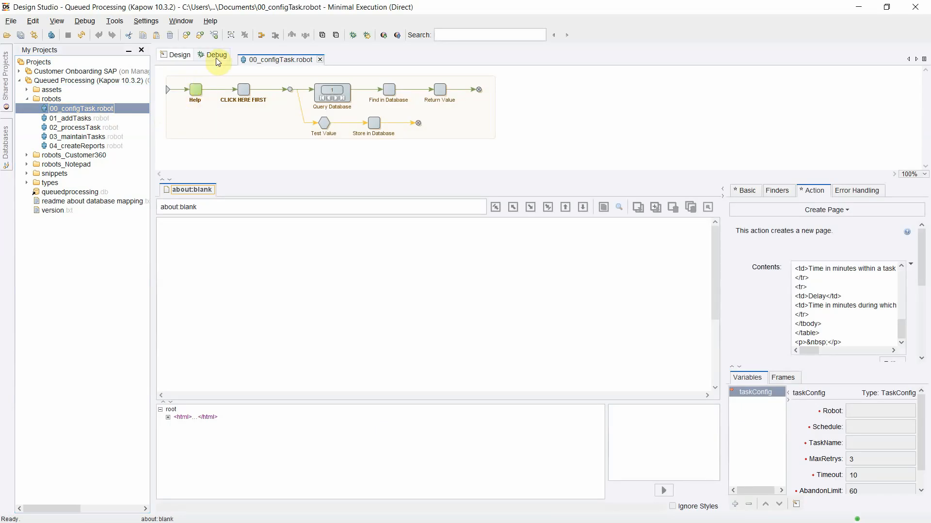
pyautogui.click(216, 56)
pyautogui.click(51, 35)
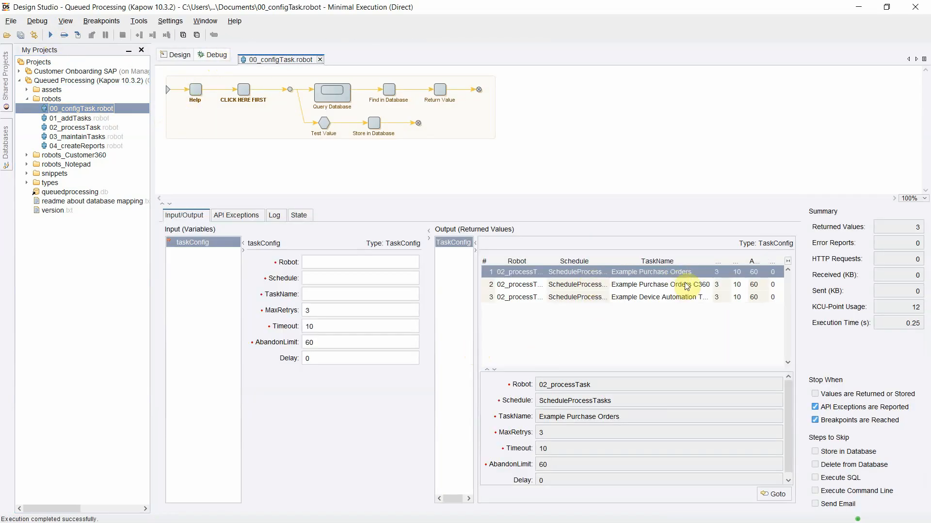
pyautogui.click(379, 278)
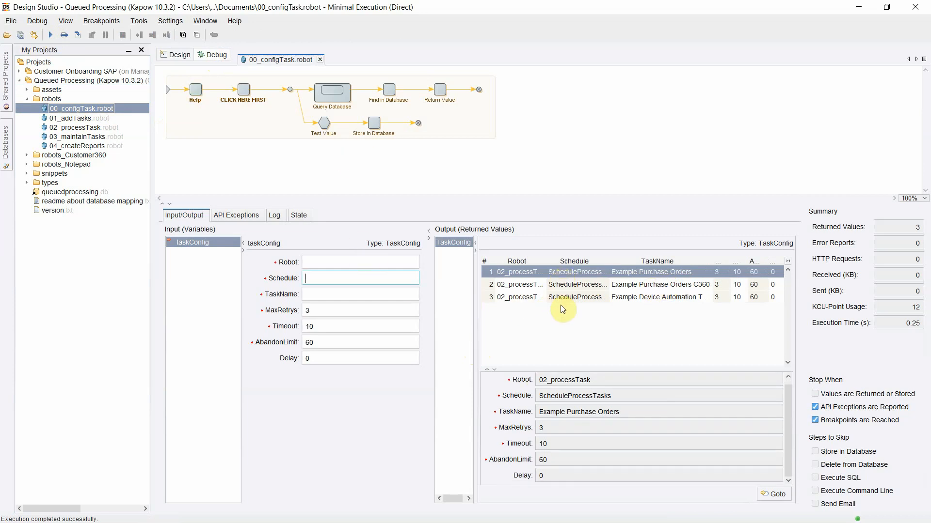
pyautogui.click(321, 60)
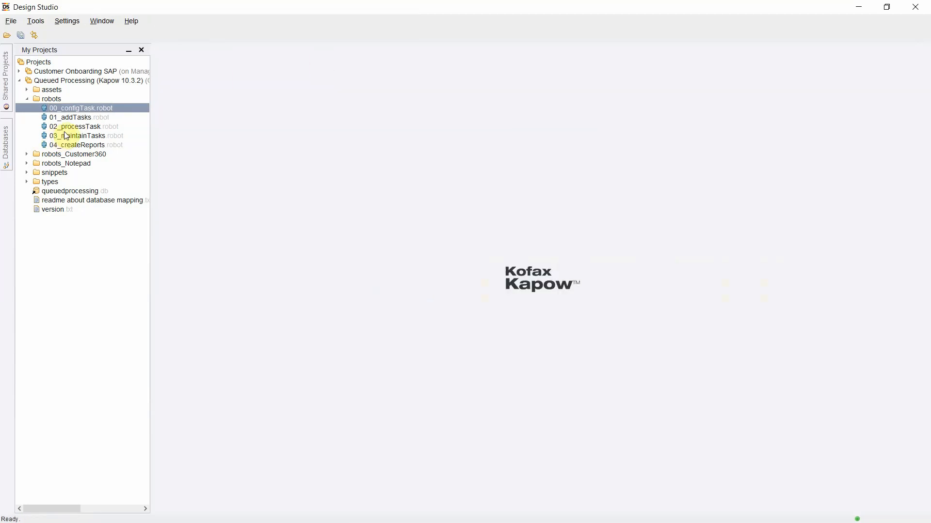
# Step: Open the 01_addTasks robot and run it in debug mode to add the example purchase orders to the task queue
pyautogui.click(67, 118)
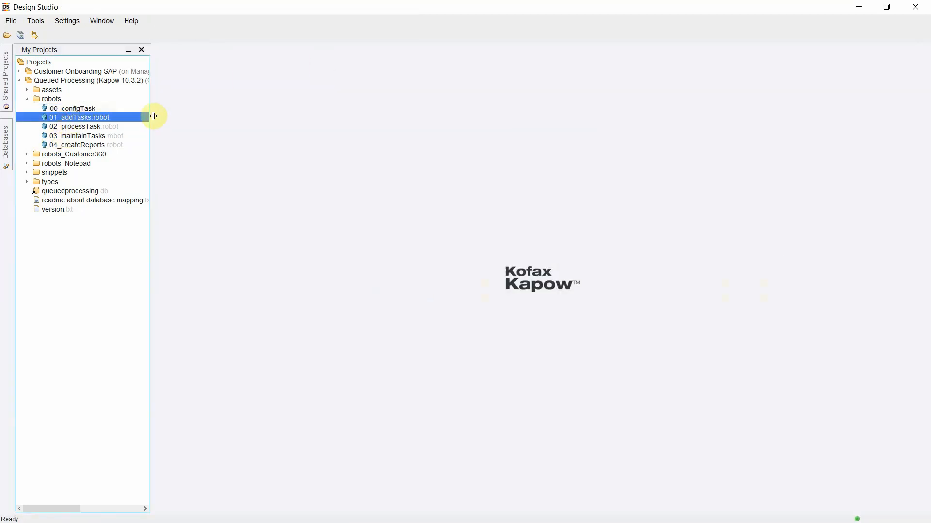
pyautogui.press('Return')
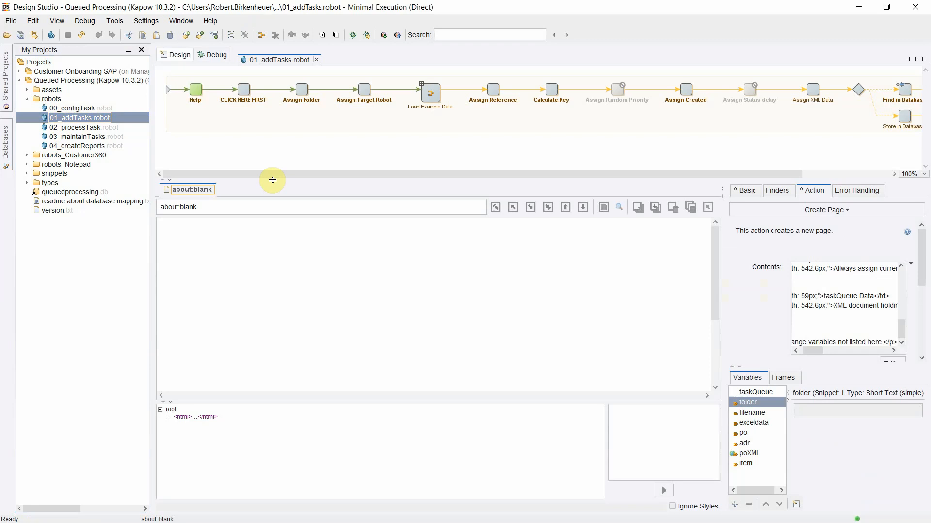
pyautogui.click(212, 54)
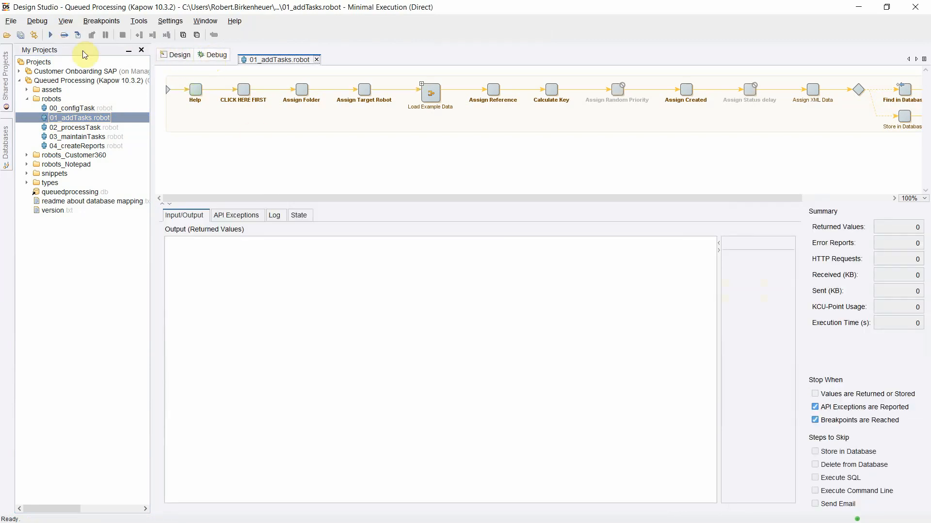
pyautogui.click(50, 36)
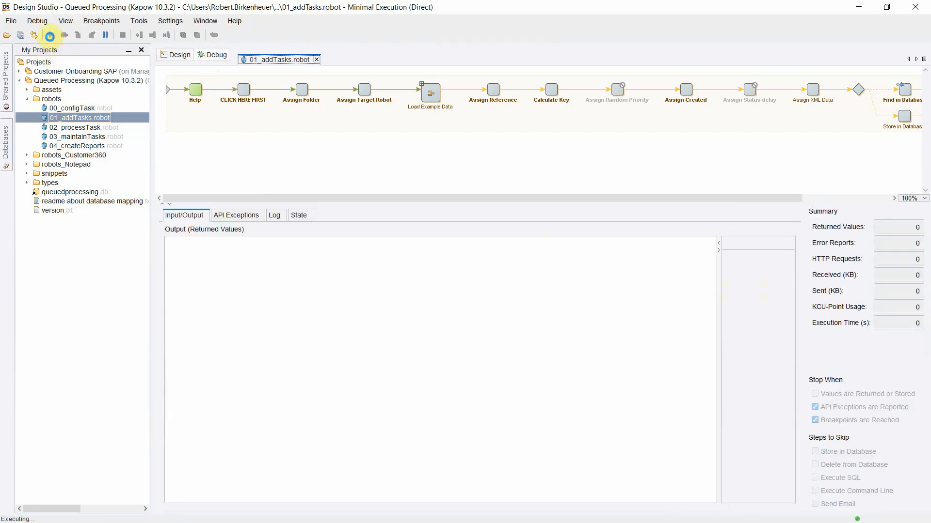
pyautogui.moveTo(725, 375); pyautogui.dragTo(220, 378)
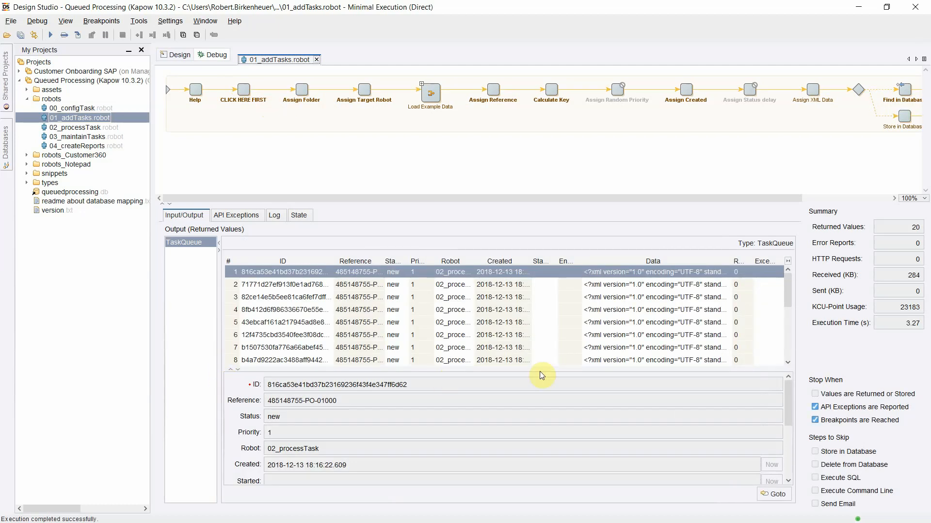
# Step: Inspect the returned TaskQueue records and view the purchase order XML data of row 18
pyautogui.click(604, 297)
pyautogui.scroll(-4, 606, 314)
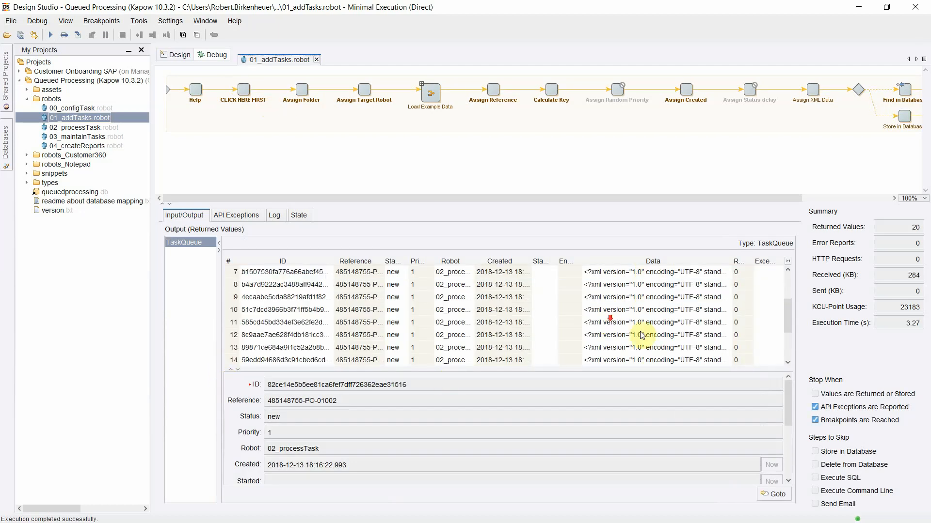
pyautogui.click(638, 337)
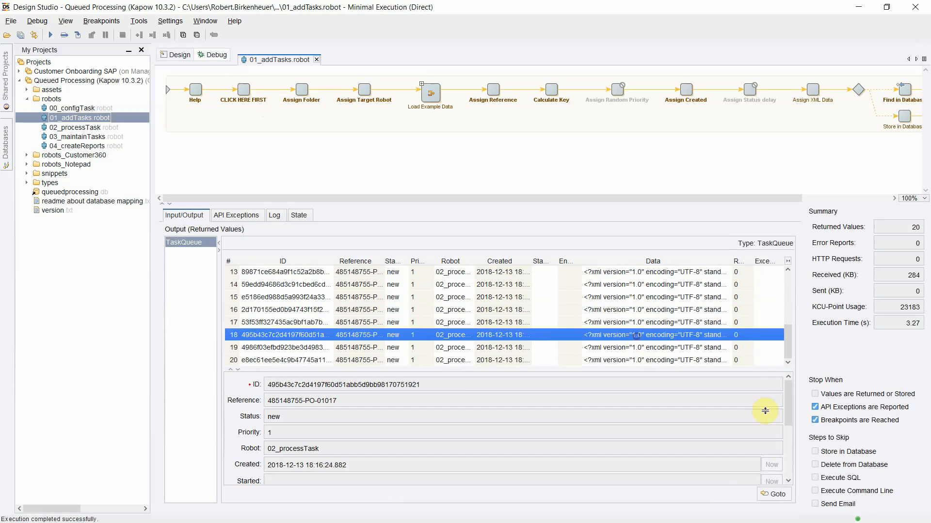
pyautogui.moveTo(787, 412); pyautogui.dragTo(785, 446)
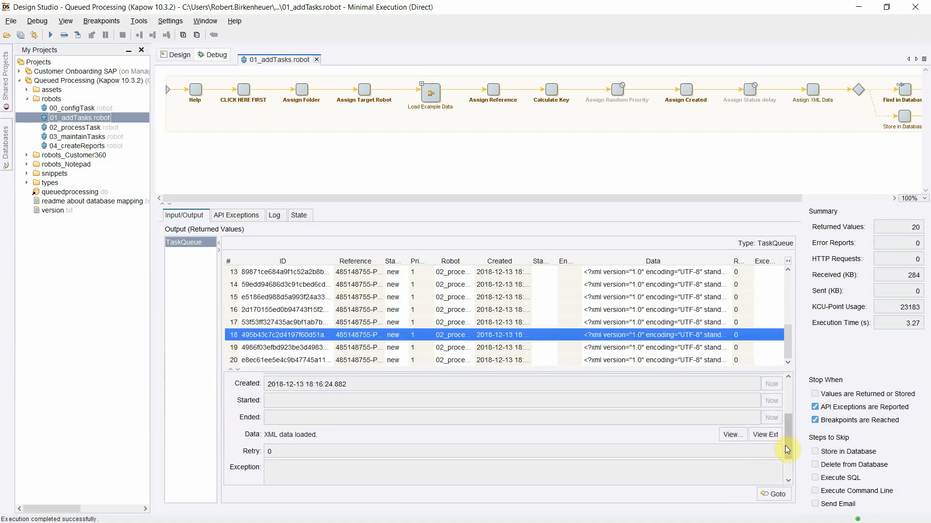
pyautogui.click(730, 435)
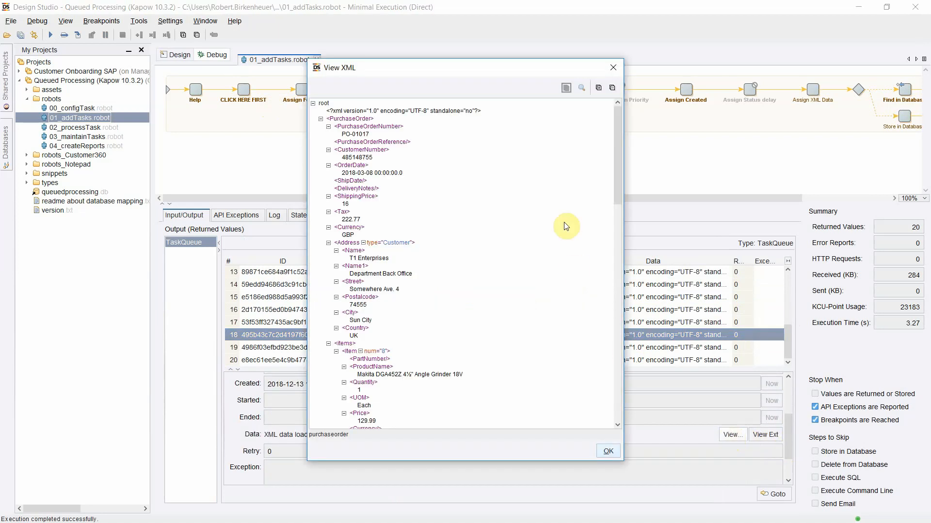
pyautogui.moveTo(618, 165); pyautogui.dragTo(615, 392)
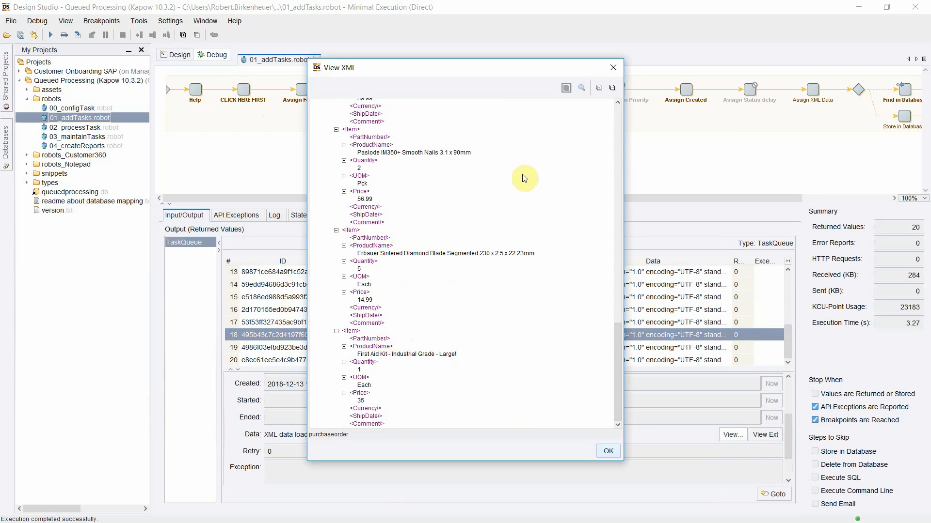
pyautogui.moveTo(616, 359); pyautogui.dragTo(601, 217)
pyautogui.press('Escape')
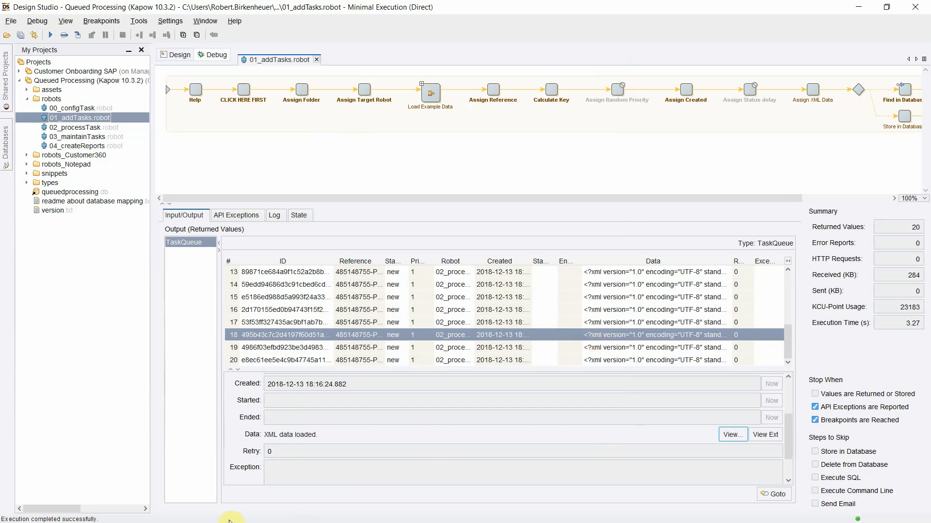
# Step: Switch to the Kapow Management Console and view the taskqueue table of the queuedprocessing database
pyautogui.click(212, 521)
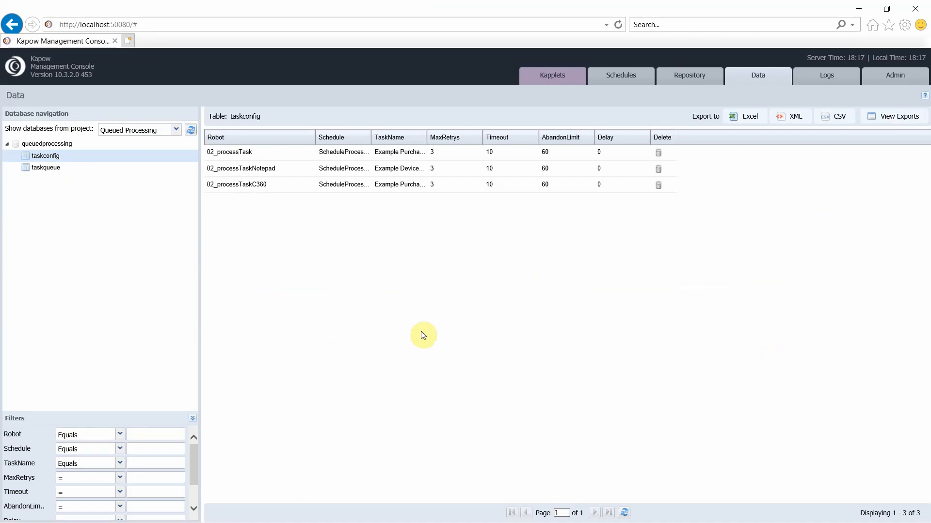
pyautogui.click(34, 168)
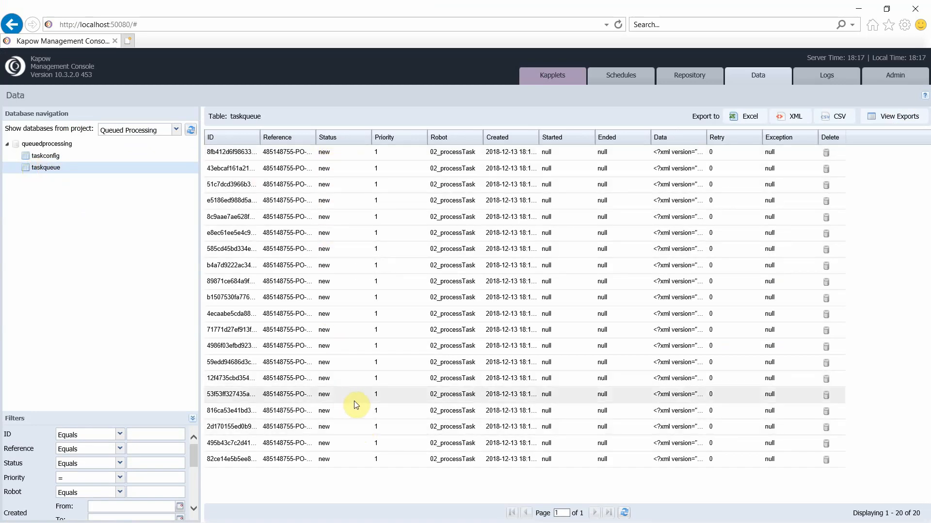
# Step: Activate the MaintainProcessTasks and ScheduleProcessTasks schedules of the Queued Processing project and save them
pyautogui.click(617, 75)
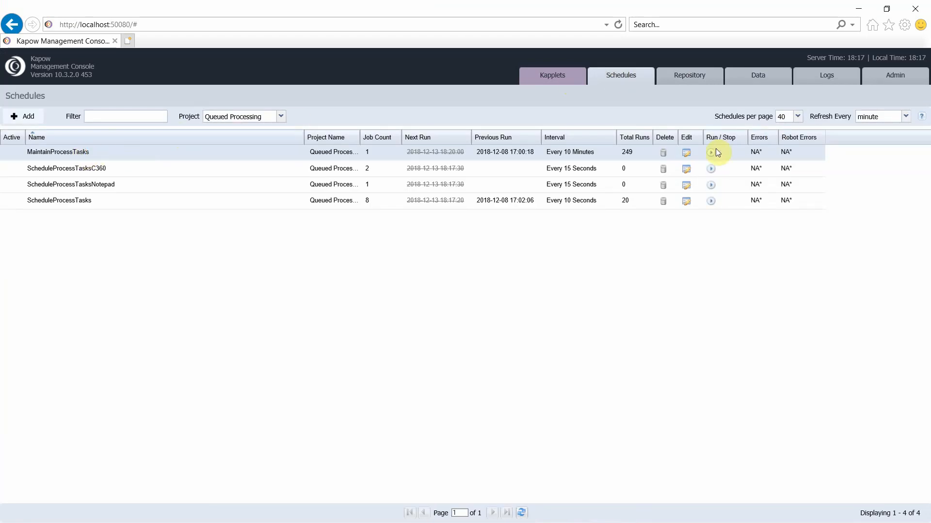
pyautogui.rightClick(134, 155)
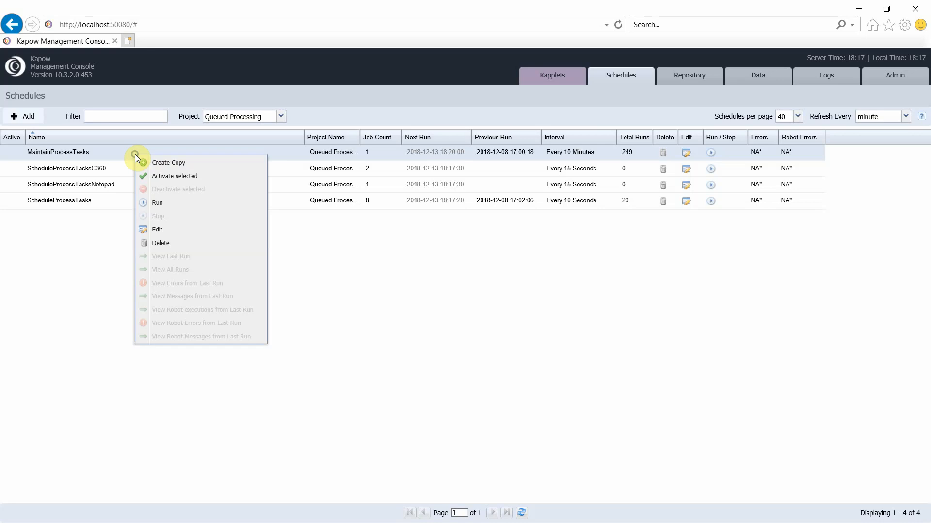
pyautogui.click(161, 231)
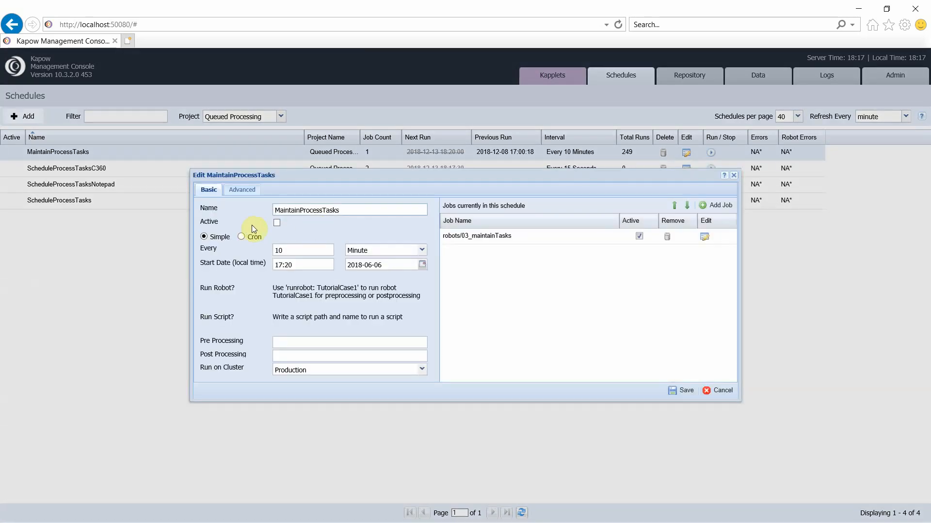
pyautogui.click(276, 223)
pyautogui.click(294, 252)
pyautogui.click(681, 391)
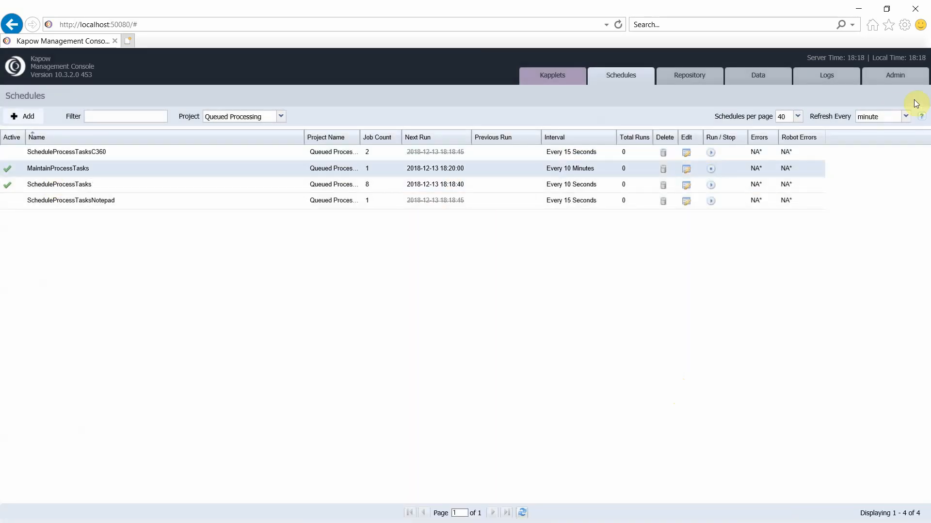
# Step: Check the RoboServers overview for running robots, and refresh the taskqueue table repeatedly to follow the task statuses
pyautogui.click(893, 73)
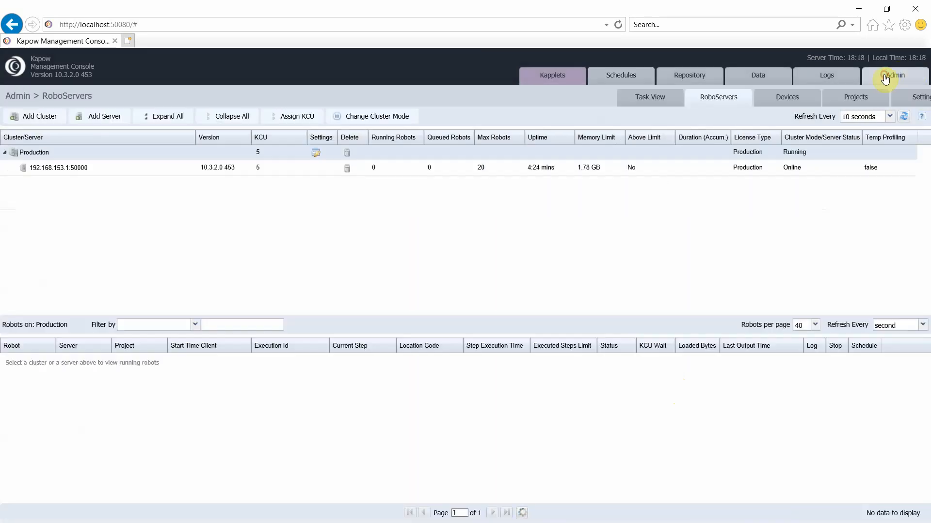
pyautogui.click(764, 81)
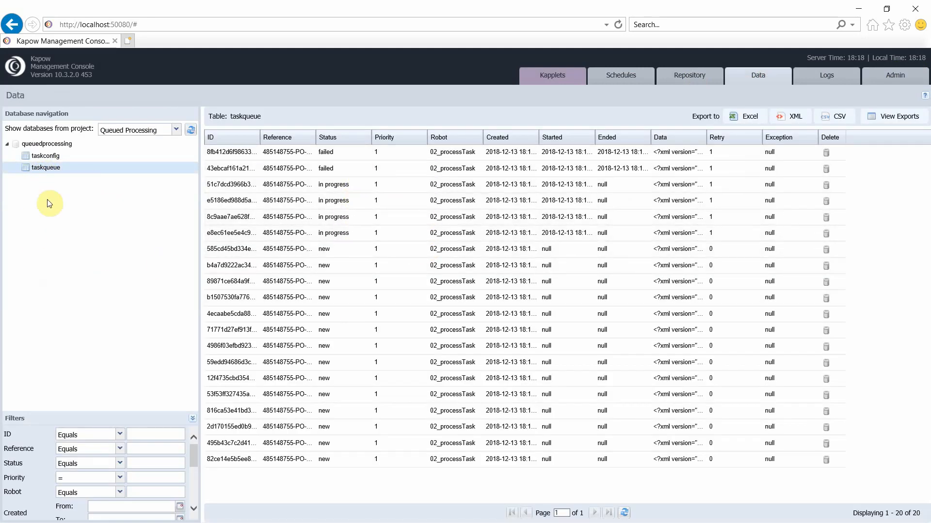
pyautogui.click(625, 513)
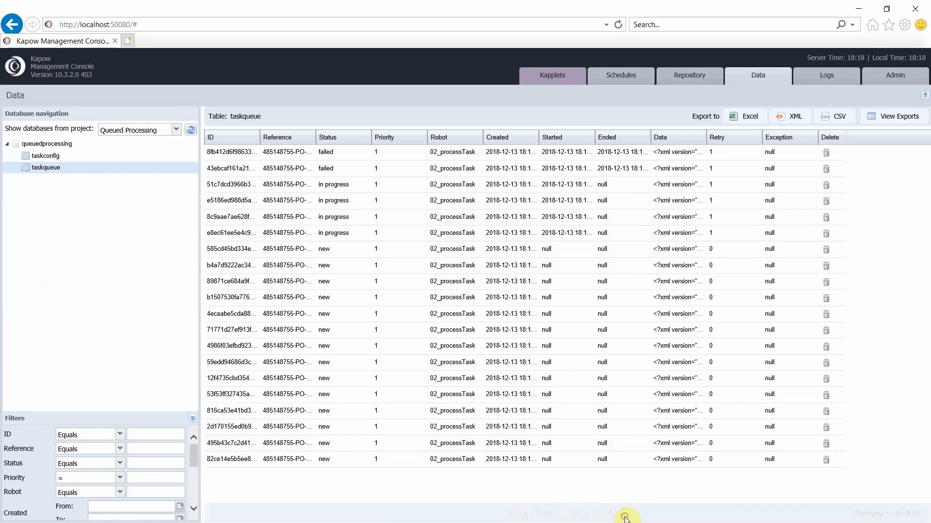
pyautogui.click(625, 514)
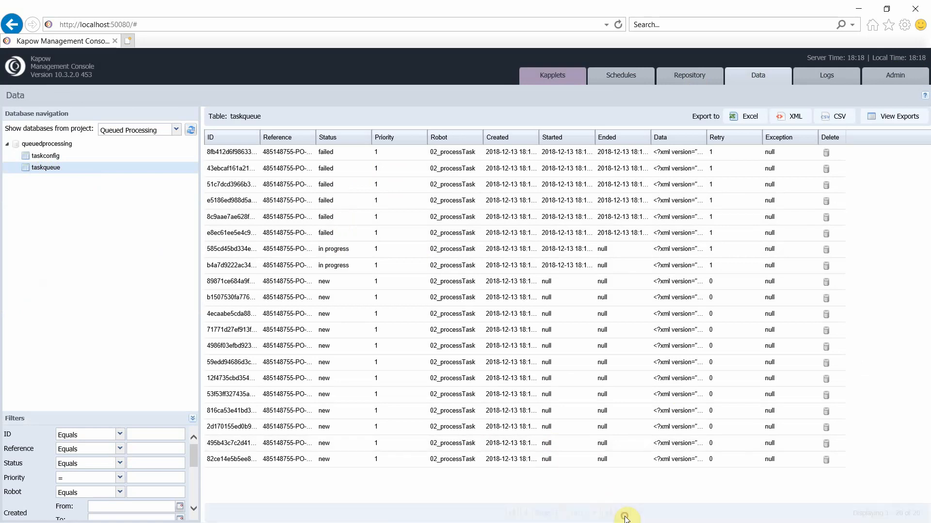
pyautogui.click(625, 515)
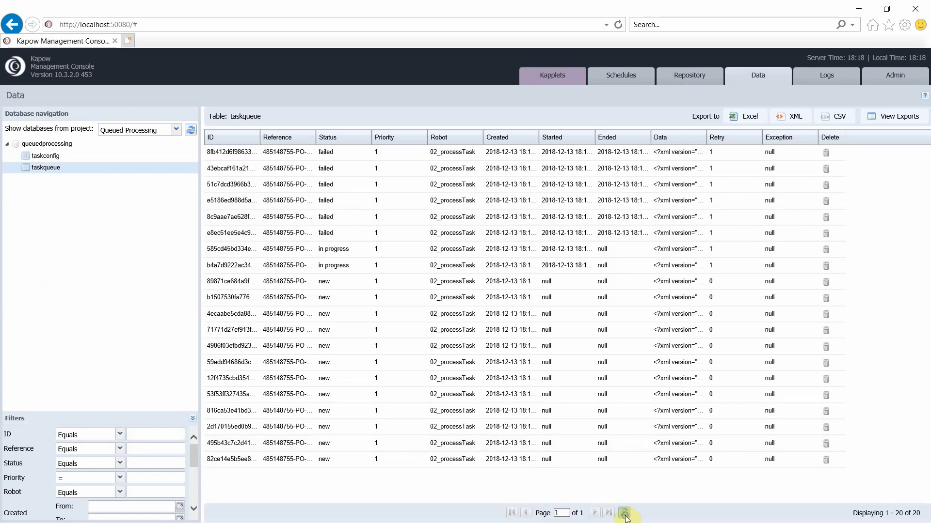
# Step: Refresh the taskqueue table several more times to follow the remaining tasks being processed
pyautogui.click(625, 514)
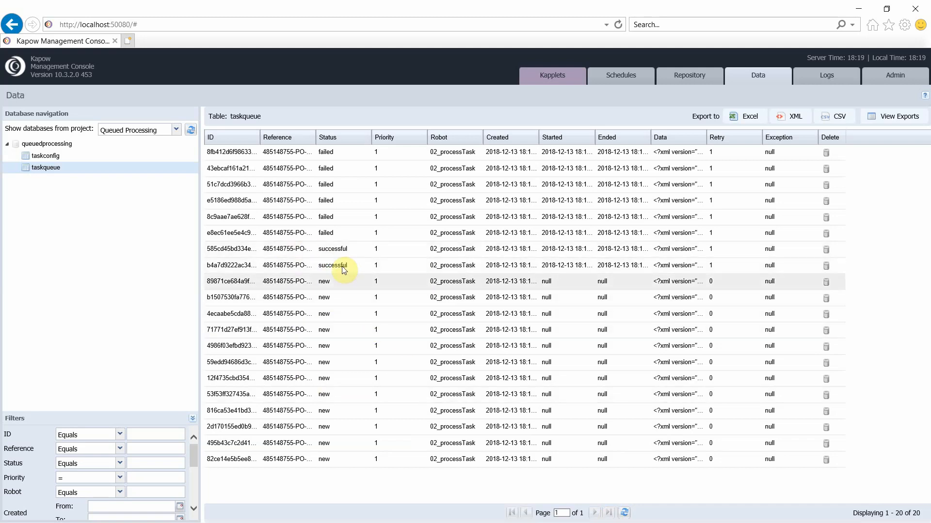
pyautogui.click(627, 514)
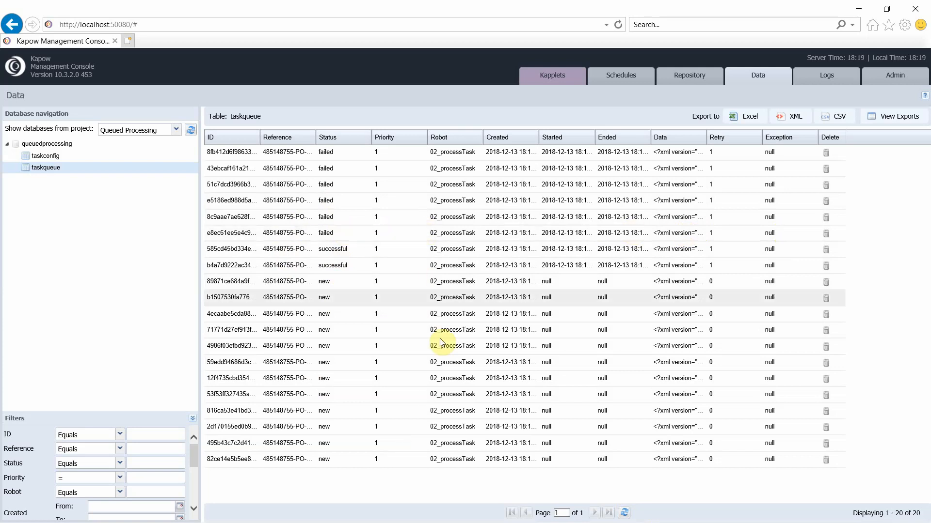
pyautogui.click(624, 514)
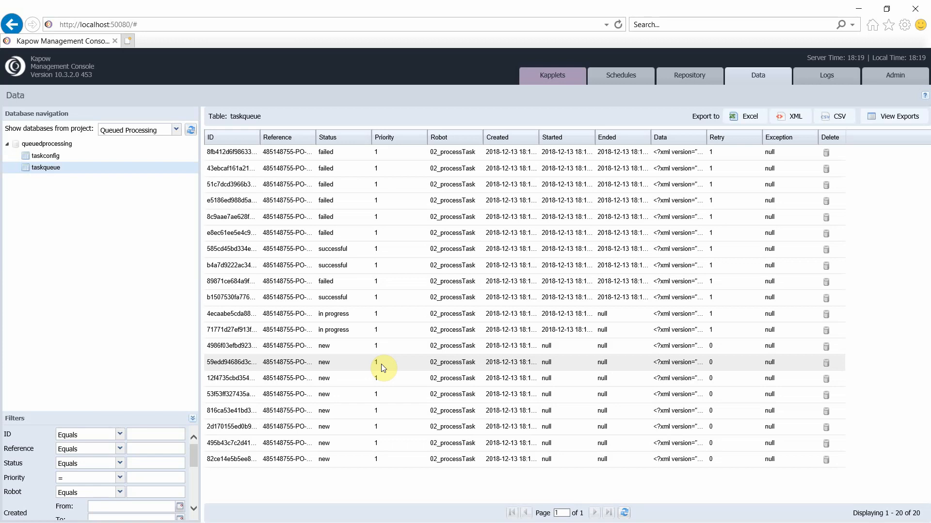
# Step: Switch to Design Studio, expand the robots_Customer360 folder, and view the Example Purchase Orders C360 record returned by 00_configTask
pyautogui.click(365, 522)
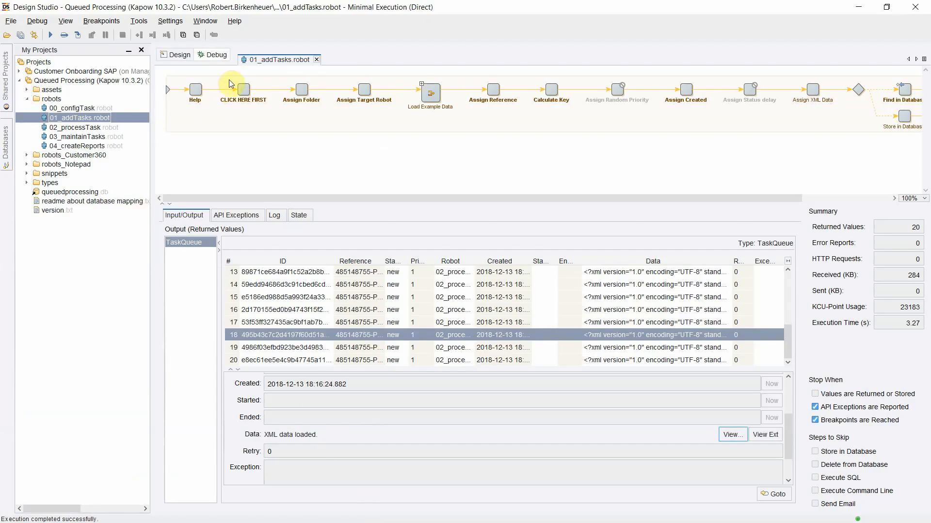
pyautogui.click(59, 155)
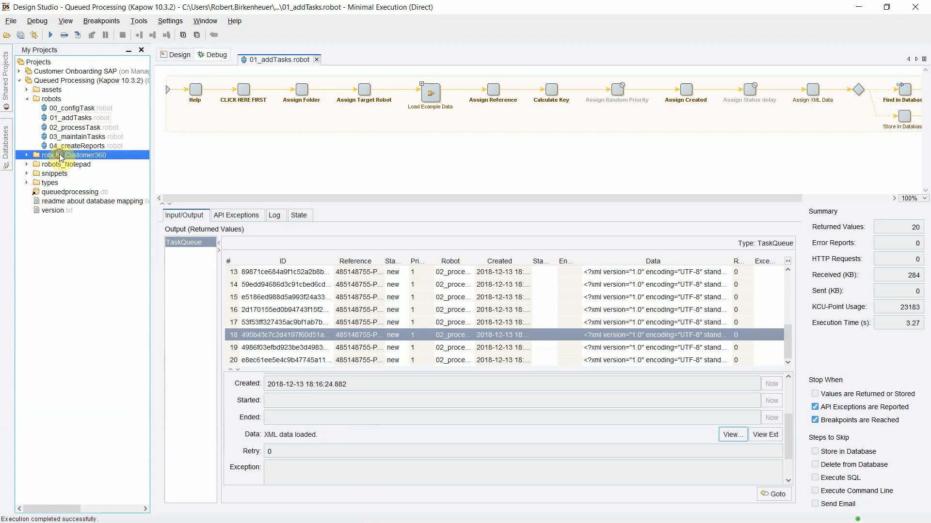
pyautogui.click(26, 156)
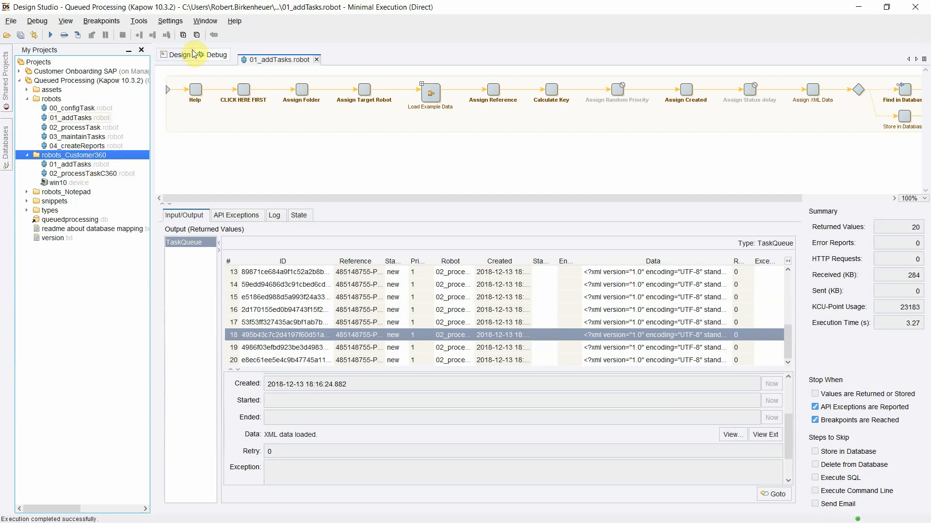
pyautogui.doubleClick(78, 108)
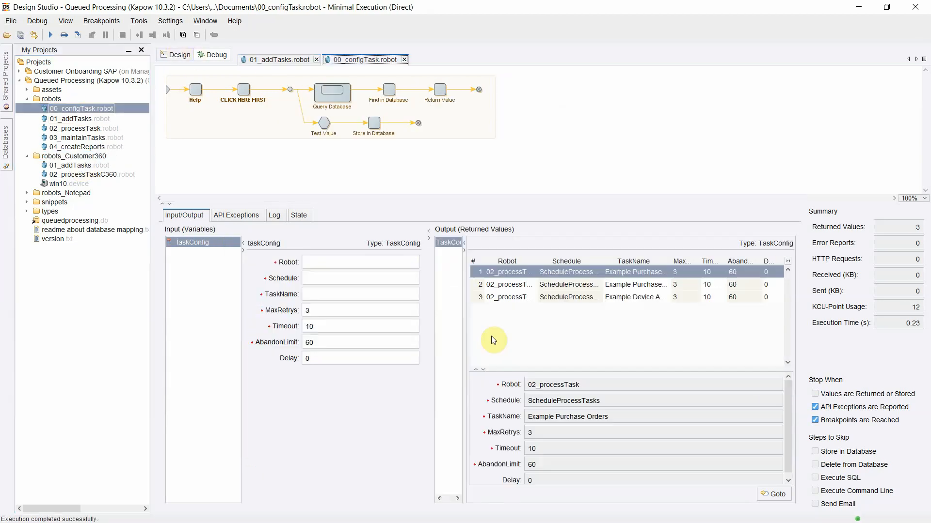
pyautogui.click(643, 288)
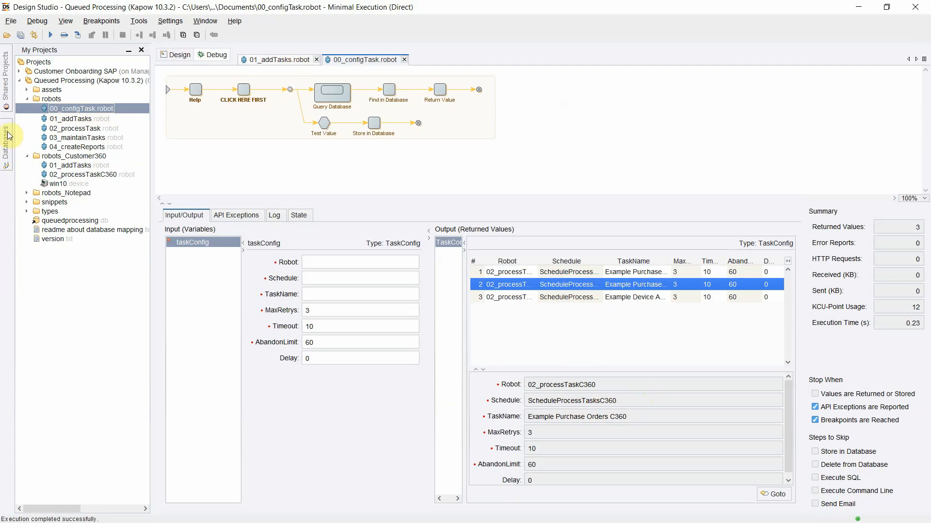
# Step: Run the 01_addTasks robot from robots_Customer360 in debug mode and widen the returned TaskQueue values area
pyautogui.doubleClick(76, 167)
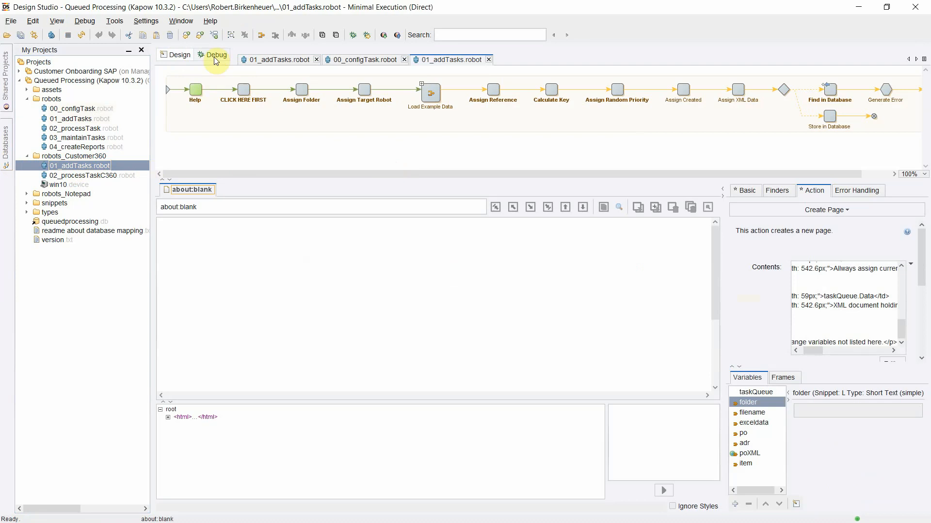
pyautogui.click(214, 57)
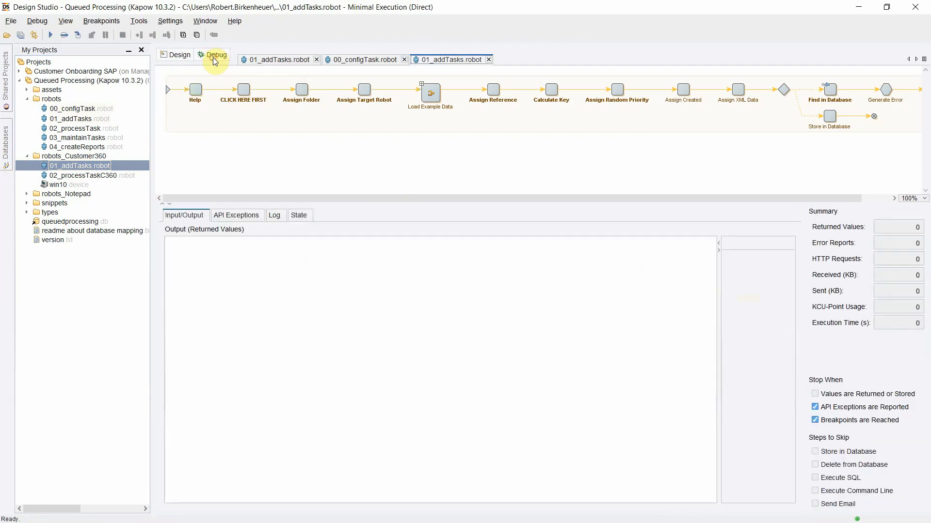
pyautogui.click(52, 35)
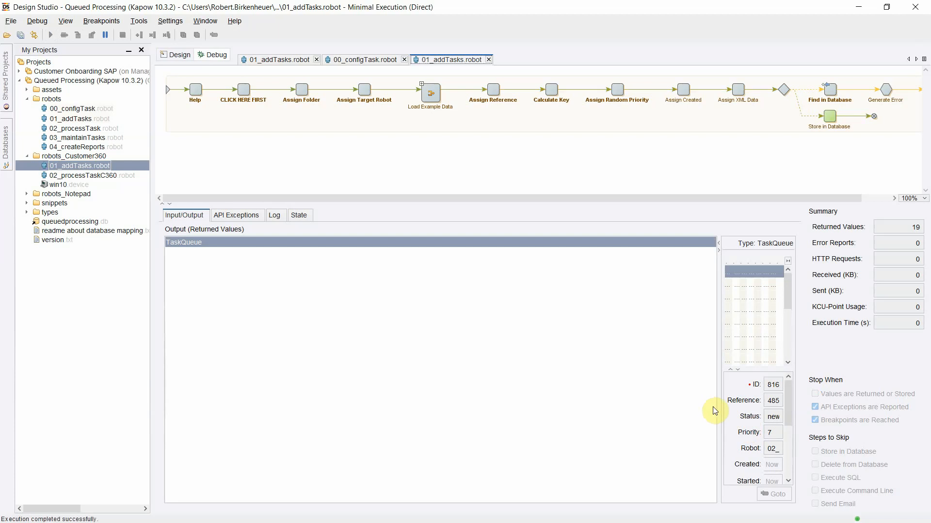
pyautogui.moveTo(718, 406); pyautogui.dragTo(209, 394)
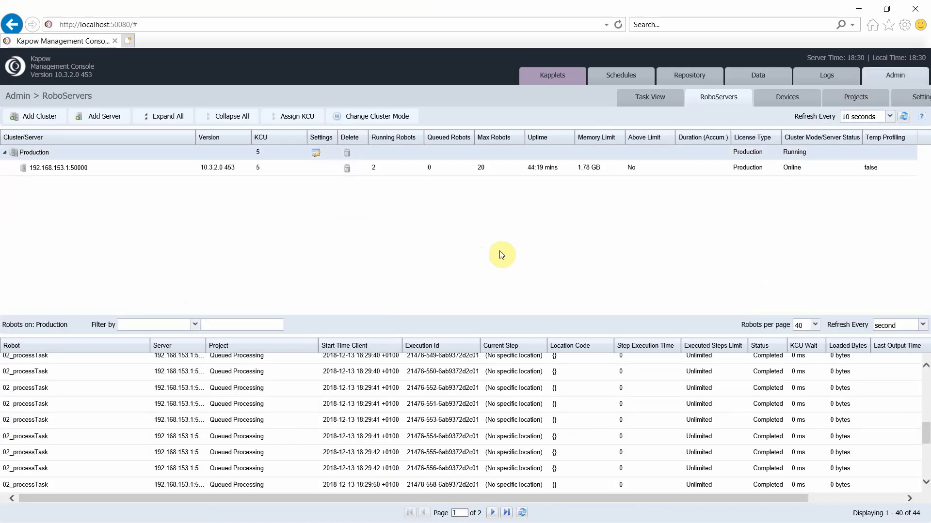
# Step: Review the RoboServer's robot list, then resume the Windows 10 PC 7 virtual machine and arrange both VMware windows to watch the order entry
pyautogui.scroll(-3, 755, 438)
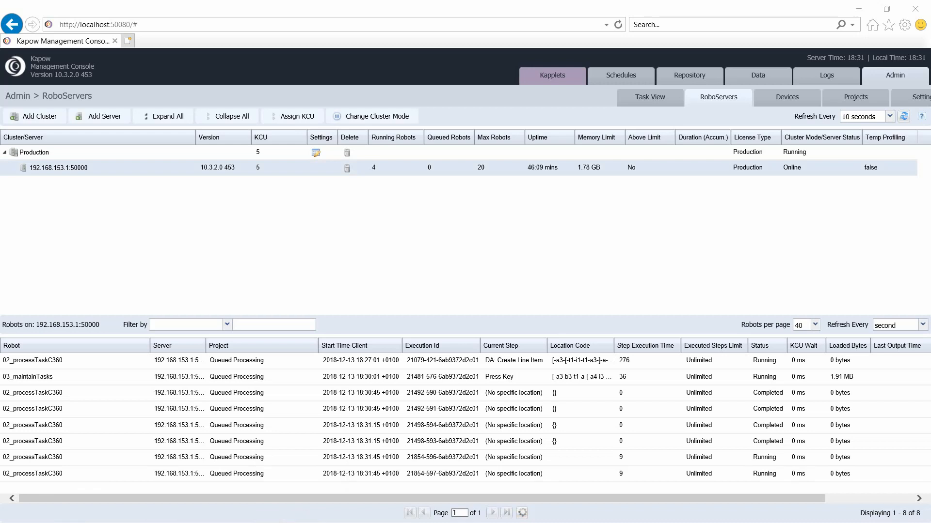
pyautogui.moveTo(930, 89); pyautogui.dragTo(474, 24)
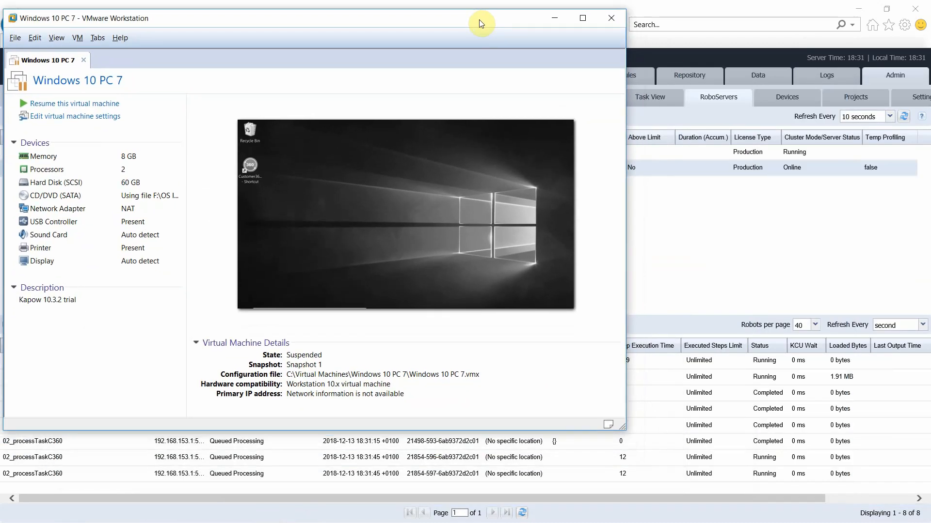
pyautogui.click(101, 103)
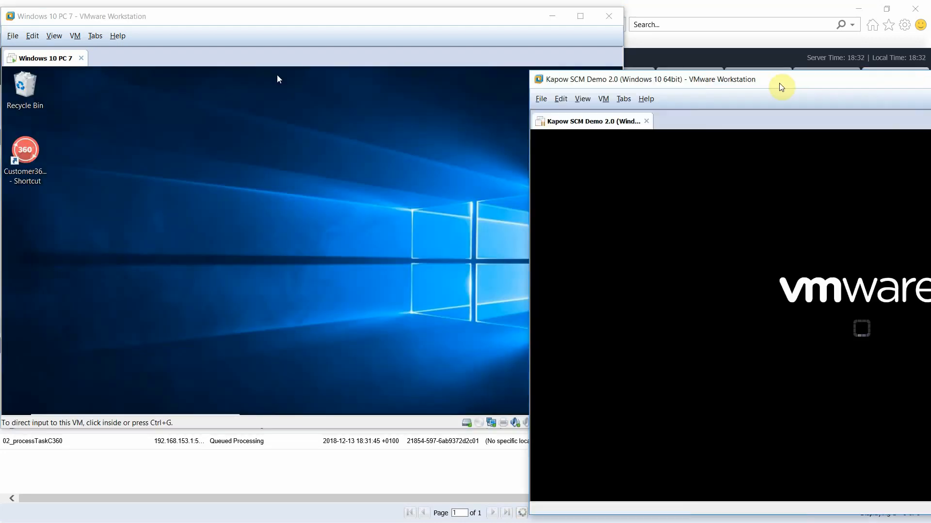
pyautogui.moveTo(779, 87); pyautogui.dragTo(731, 91)
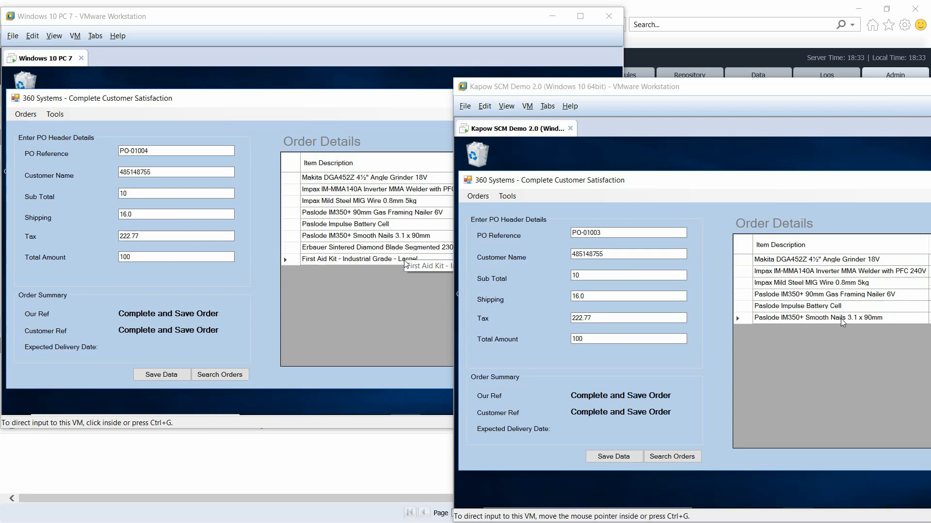
pyautogui.click(396, 288)
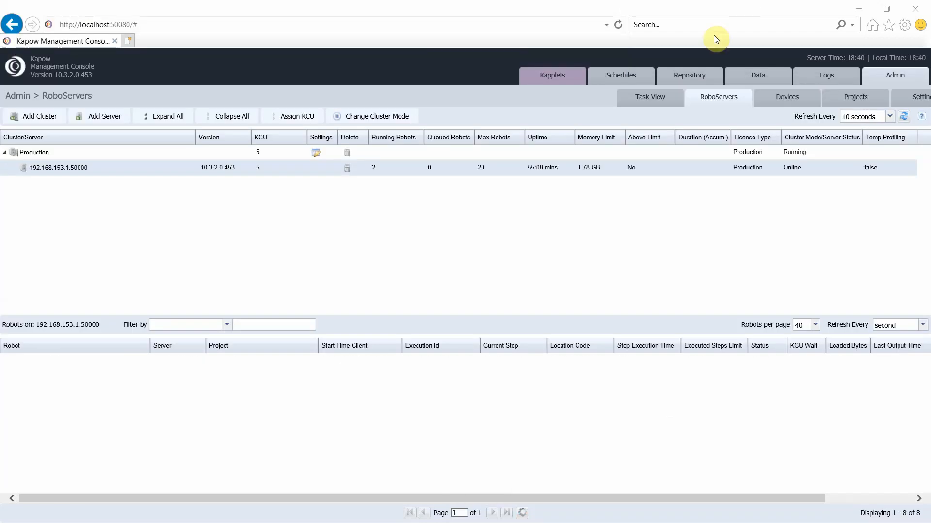
# Step: View the taskqueue table's processed tasks in the Management Console and look through its filter fields from Robot to Data
pyautogui.click(751, 77)
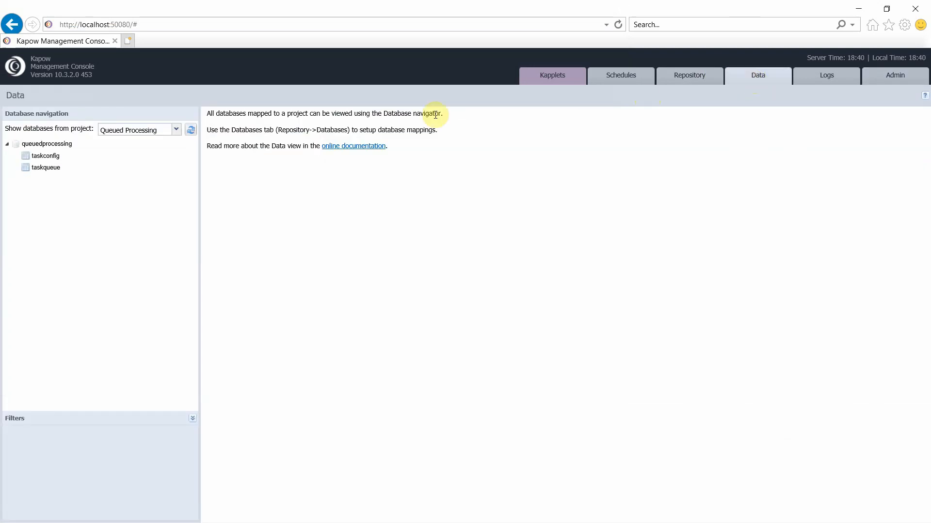
pyautogui.click(34, 170)
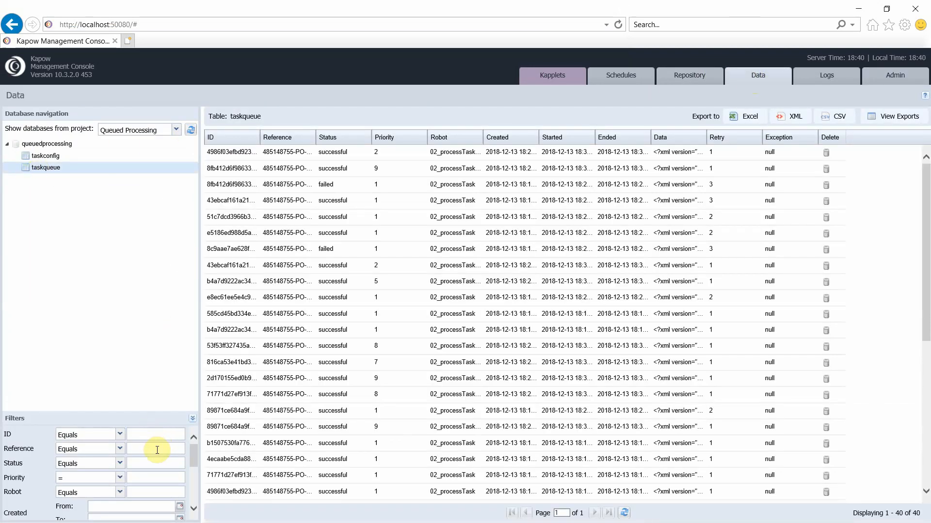
pyautogui.click(166, 488)
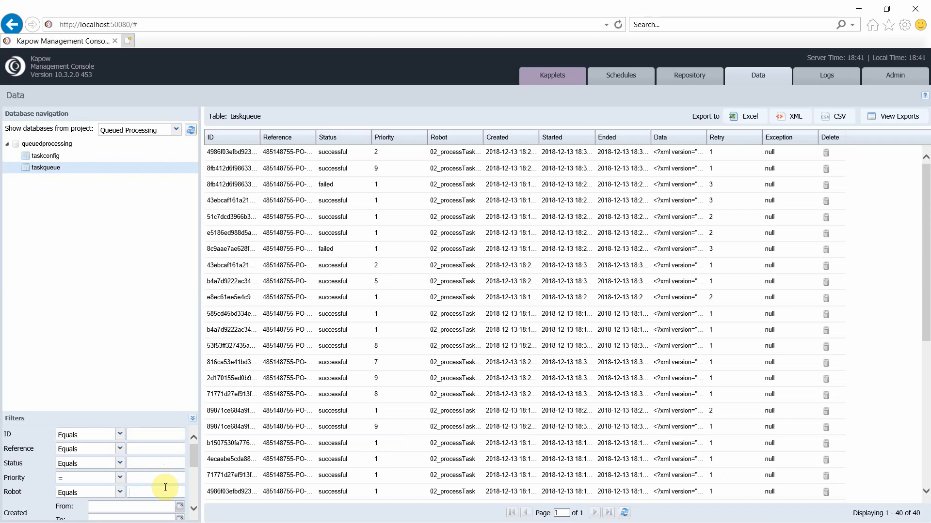
pyautogui.scroll(-3, 194, 467)
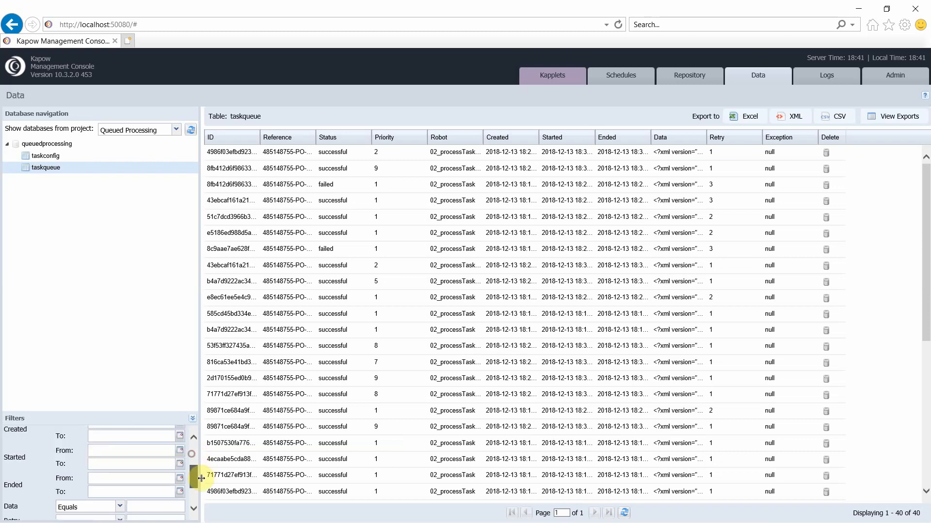
pyautogui.click(161, 511)
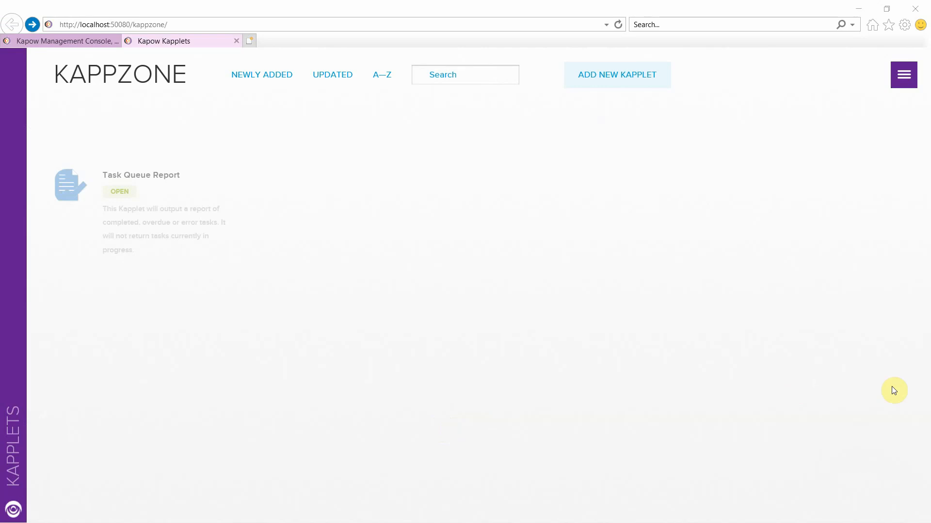
# Step: View the Task Queue Report Kapplet in Kappzone, then switch to Design Studio and select the 04_createReports robot
pyautogui.moveTo(100, 181)
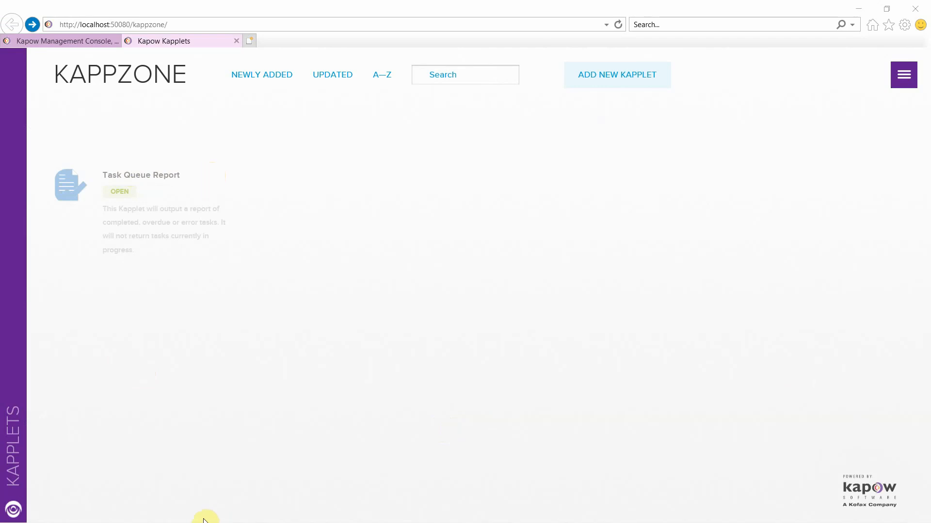
pyautogui.hotkey('alt', 'Tab')
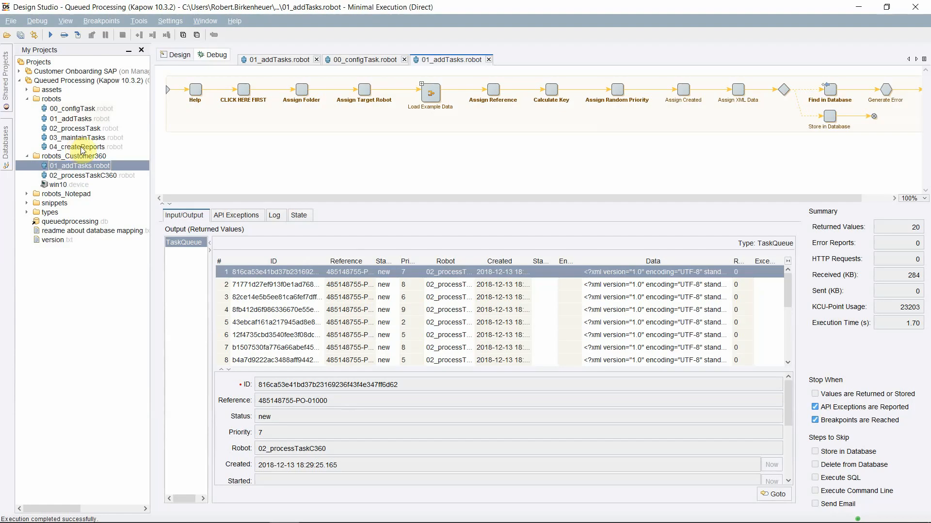
pyautogui.click(81, 147)
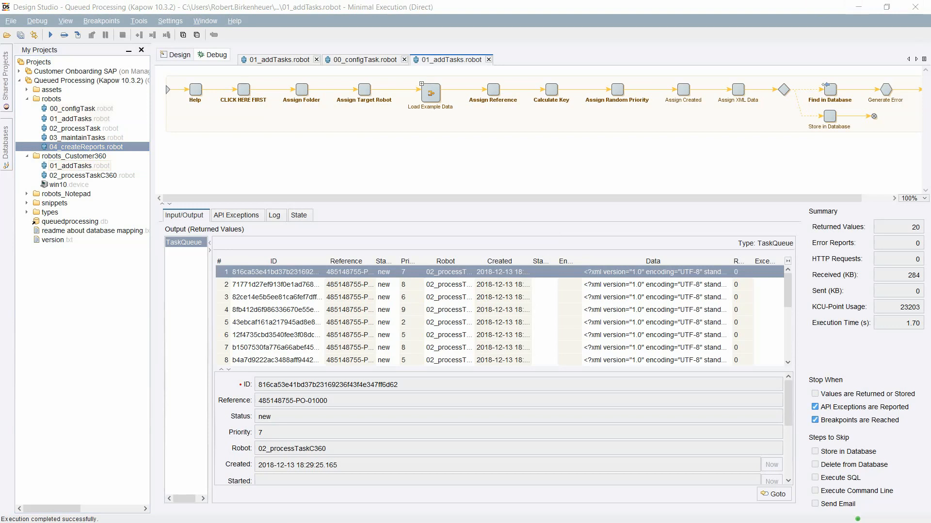
# Step: Switch to the Insight Task Queue Dashboard and expand 02_processTask under Tasks ToDo and Example Purchase Orders in the Summary
pyautogui.moveTo(930, 7); pyautogui.dragTo(177, 7)
pyautogui.moveTo(177, 6); pyautogui.dragTo(167, 7)
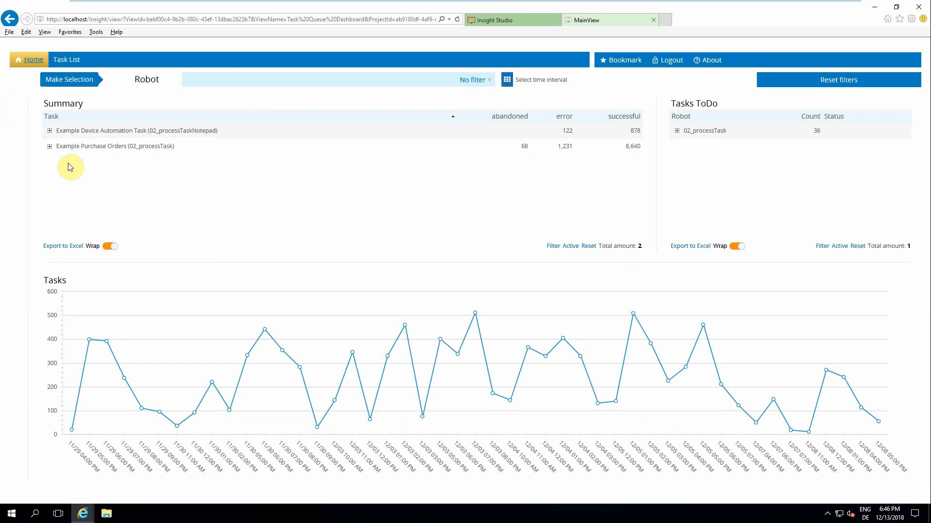
pyautogui.click(676, 131)
pyautogui.click(677, 122)
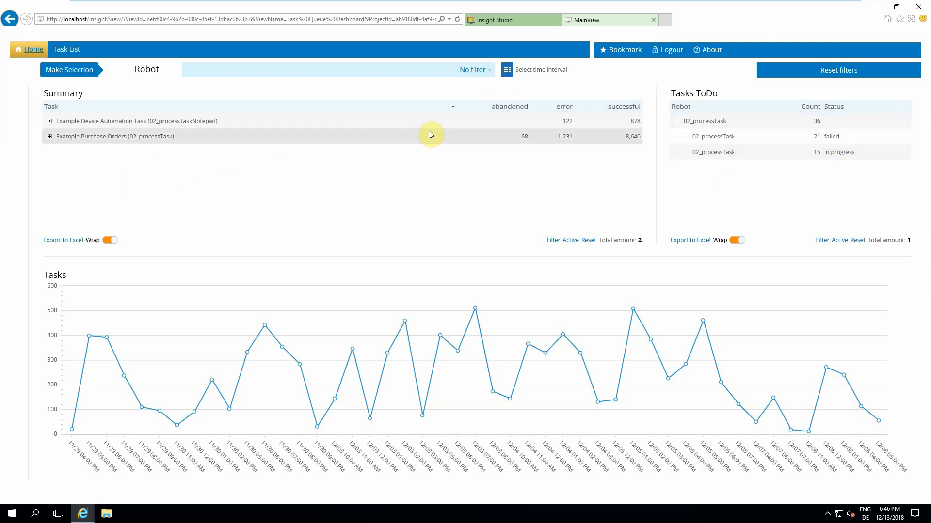
pyautogui.click(49, 137)
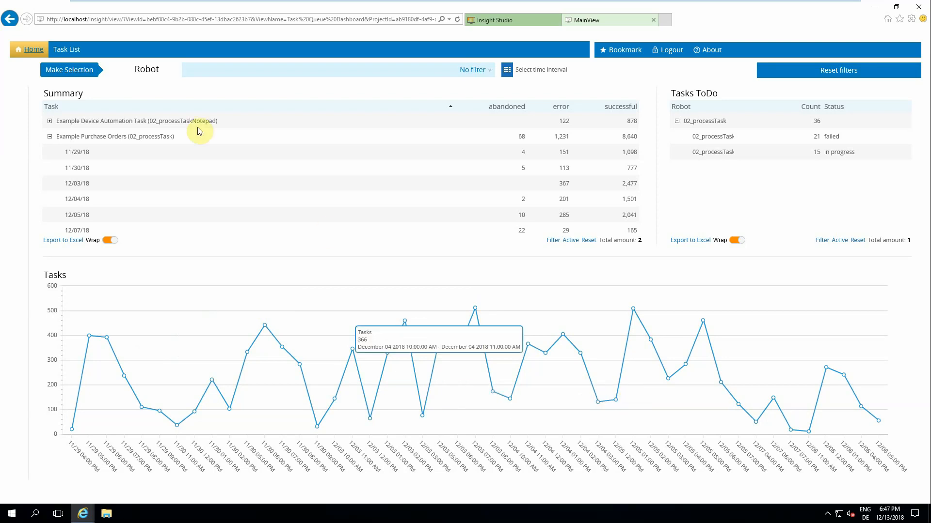
# Step: Look at the dashboard's Robot filter options and time interval selection, leaving both unchanged
pyautogui.click(474, 69)
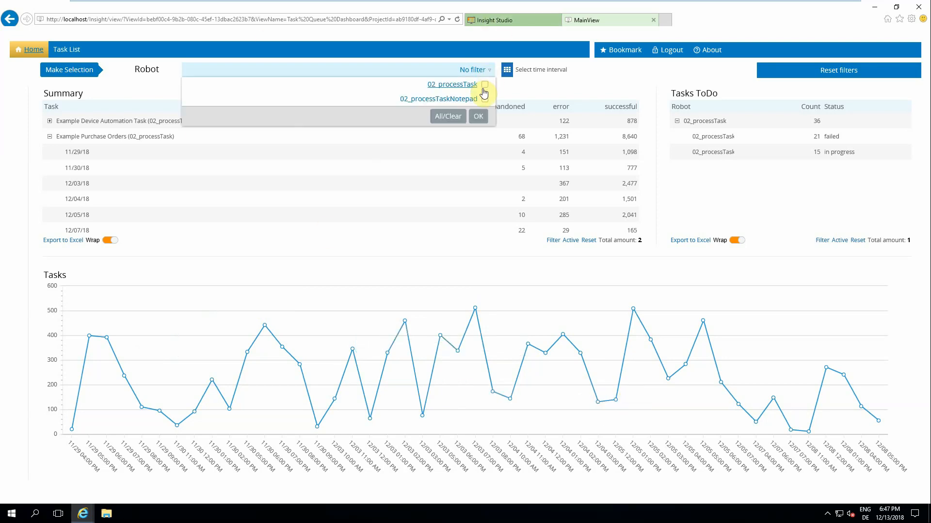
pyautogui.click(576, 86)
pyautogui.click(508, 73)
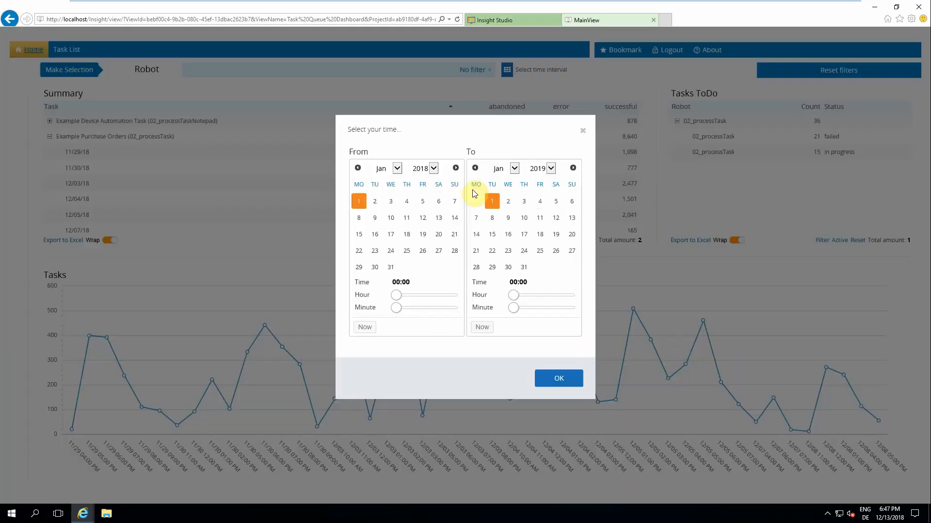
pyautogui.click(583, 131)
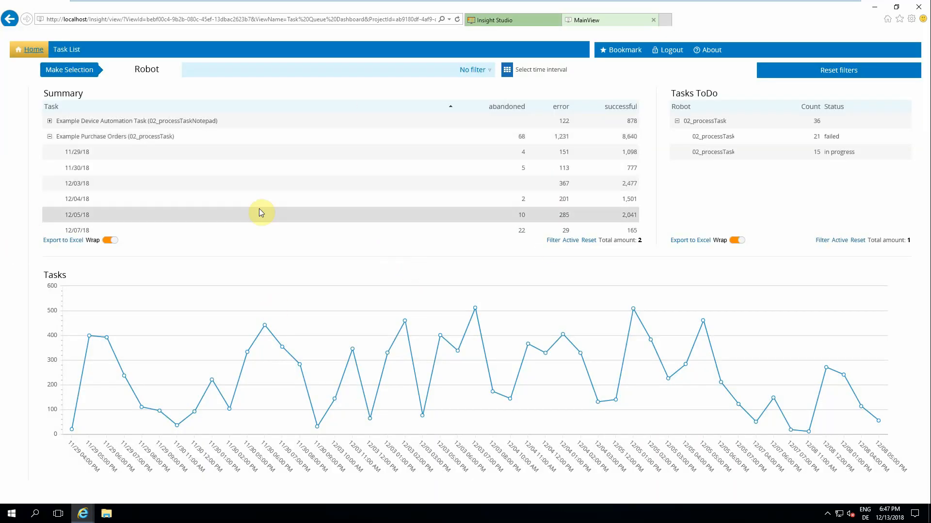
# Step: Drill down the Task List to the error tasks of Example Purchase Orders and open the detail record of one task
pyautogui.click(66, 51)
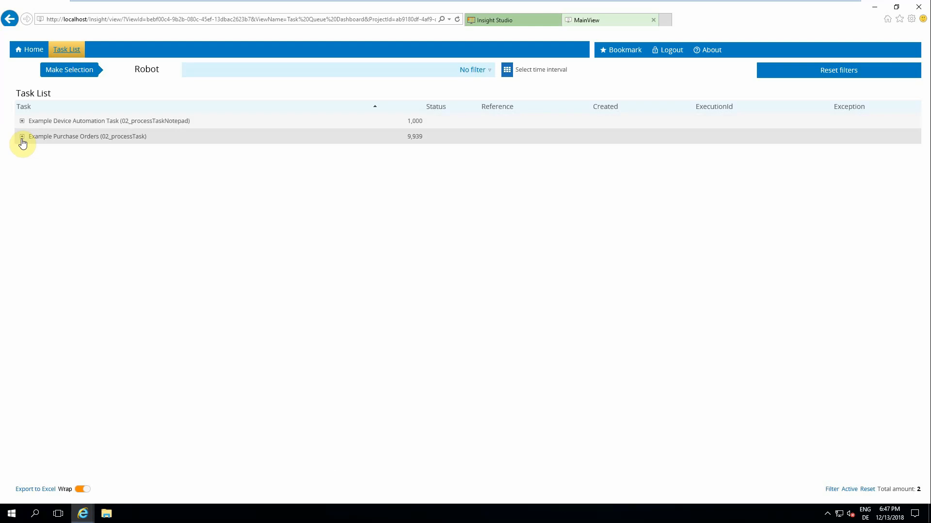
pyautogui.click(22, 139)
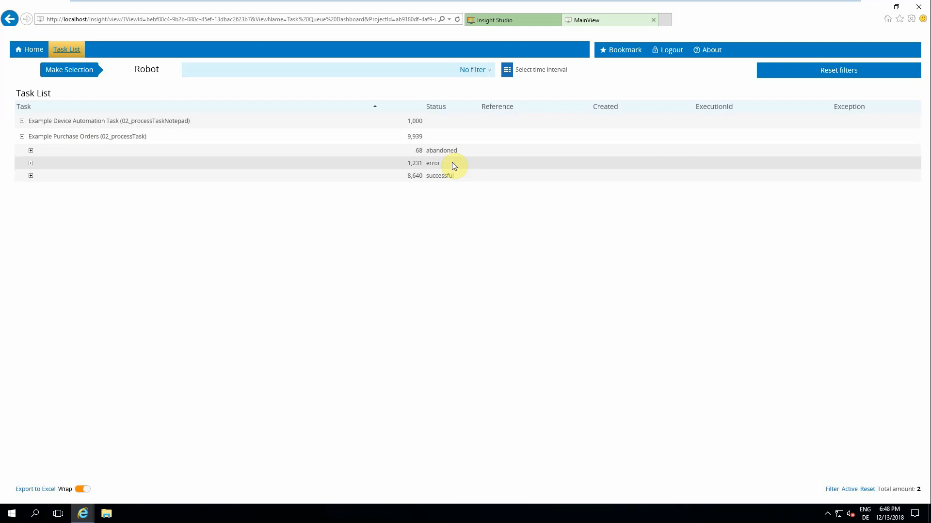
pyautogui.click(33, 168)
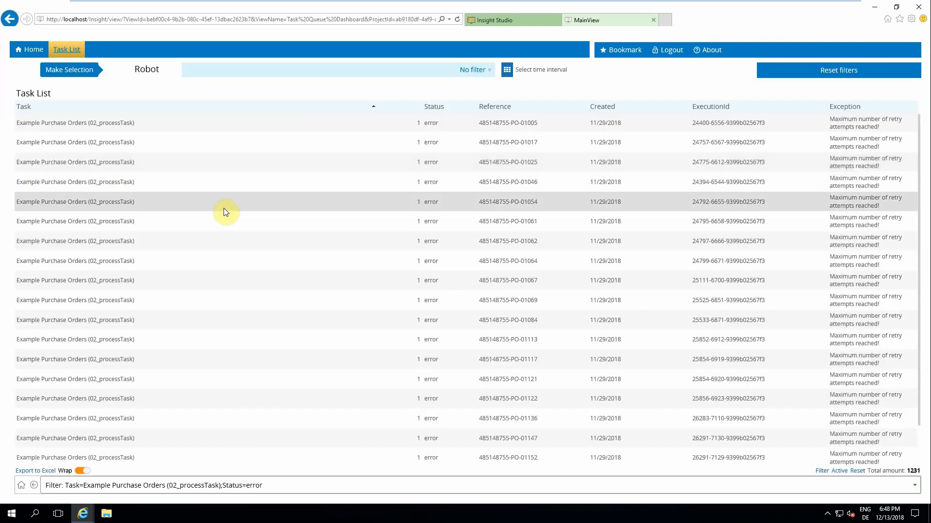
pyautogui.doubleClick(224, 212)
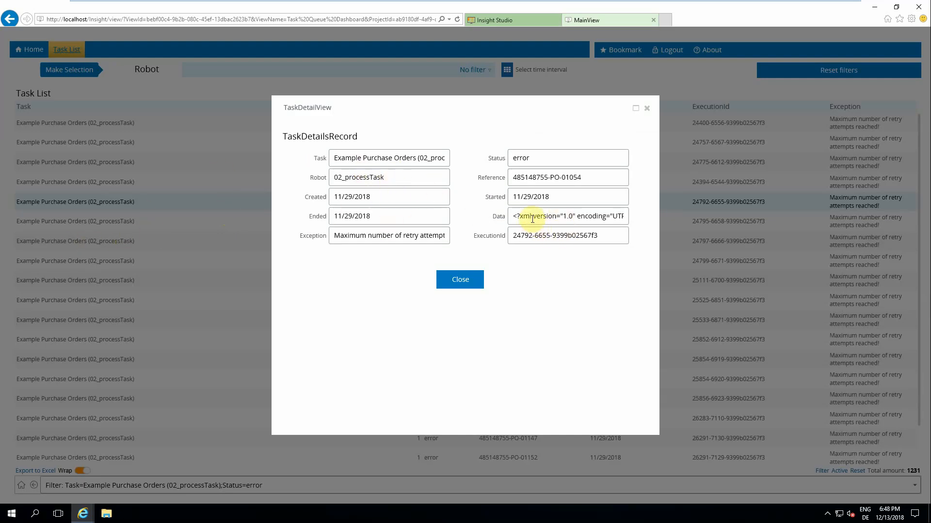
# Step: Examine the Data and ExecutionId values in the error task's detail record
pyautogui.moveTo(518, 217); pyautogui.dragTo(715, 216)
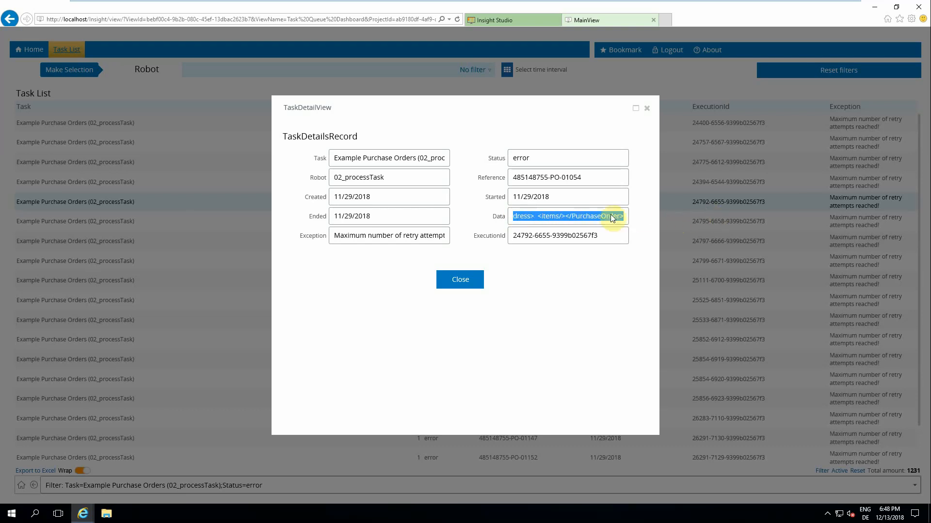
pyautogui.click(571, 221)
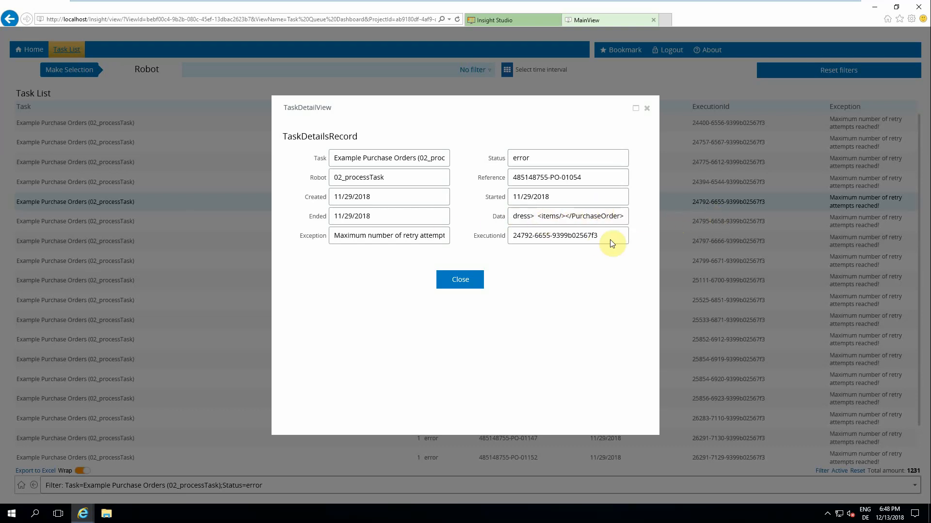
pyautogui.moveTo(612, 242); pyautogui.dragTo(503, 239)
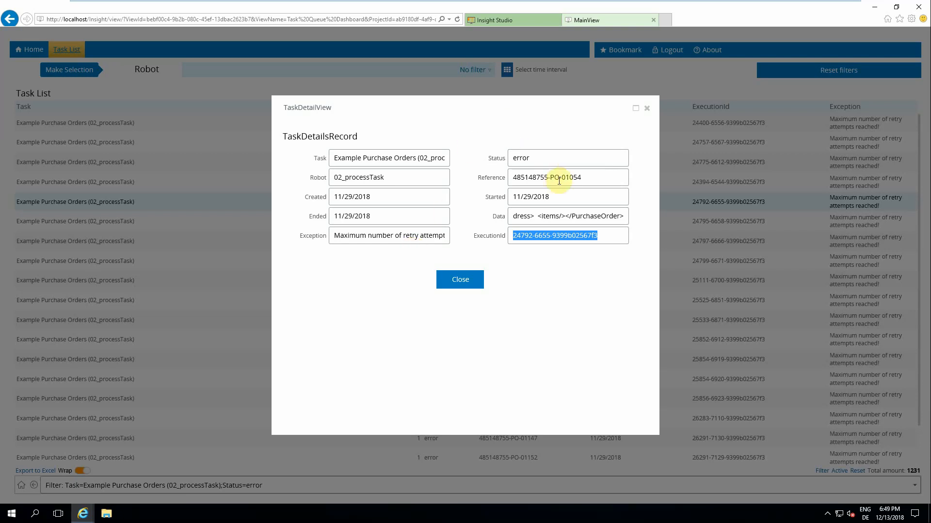
pyautogui.click(603, 236)
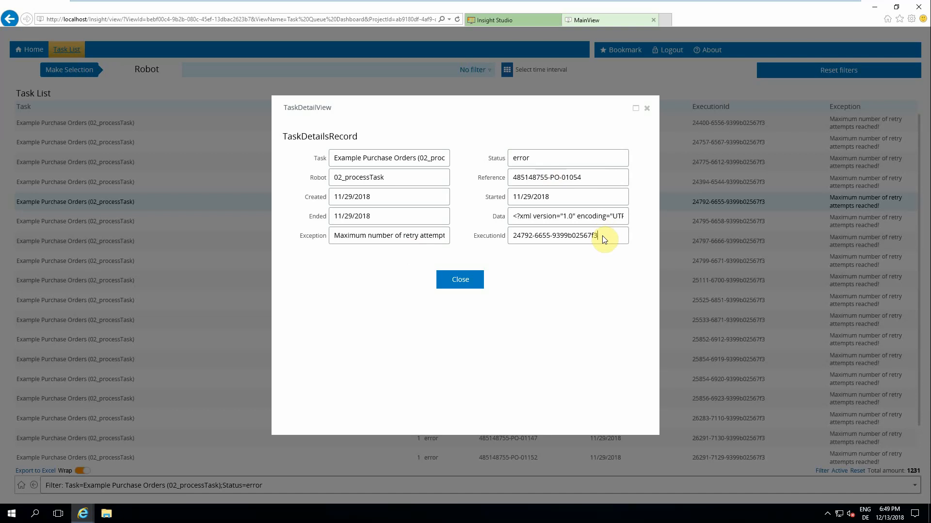
pyautogui.moveTo(603, 237); pyautogui.dragTo(506, 240)
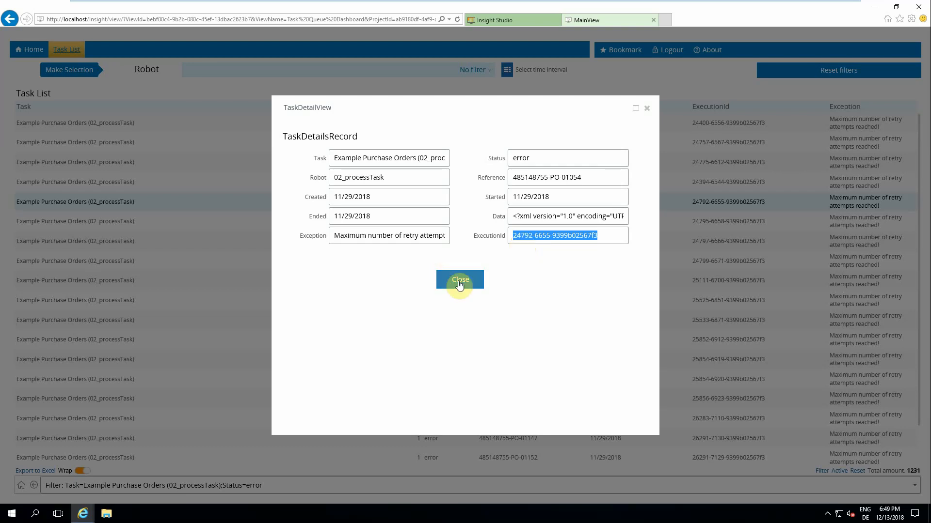
# Step: Close the task detail record and return to the dashboard's Home view
pyautogui.click(636, 116)
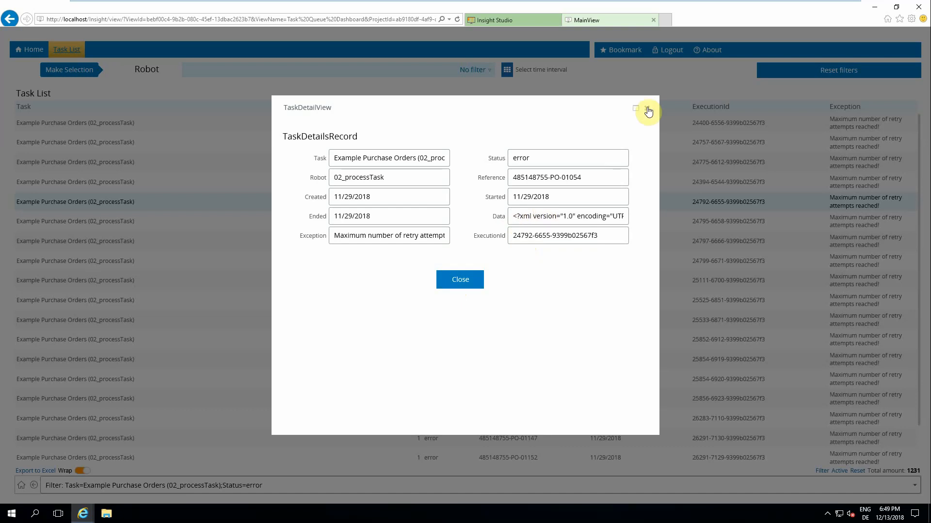
pyautogui.click(647, 110)
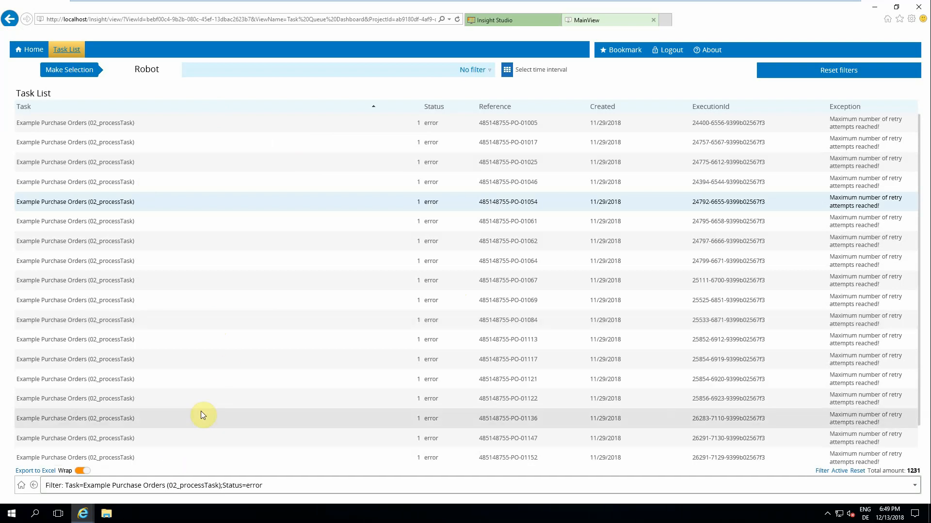
pyautogui.click(32, 51)
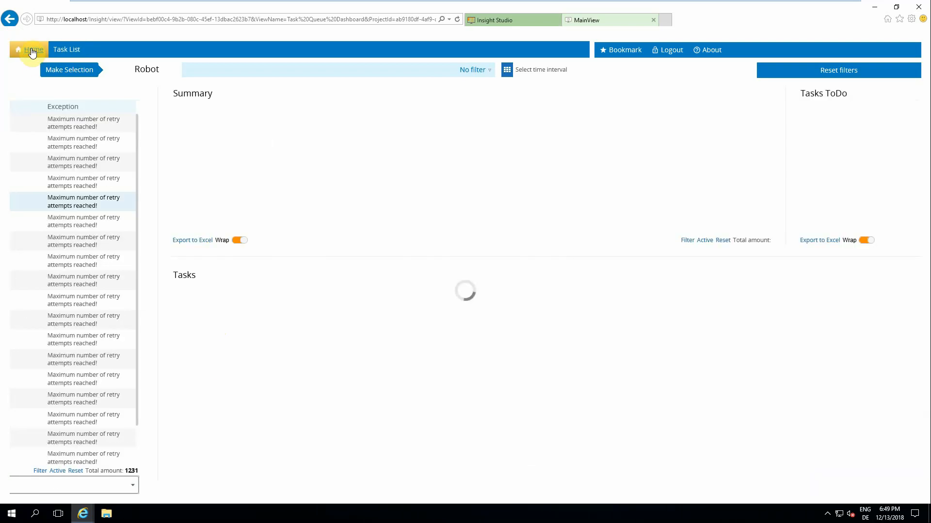